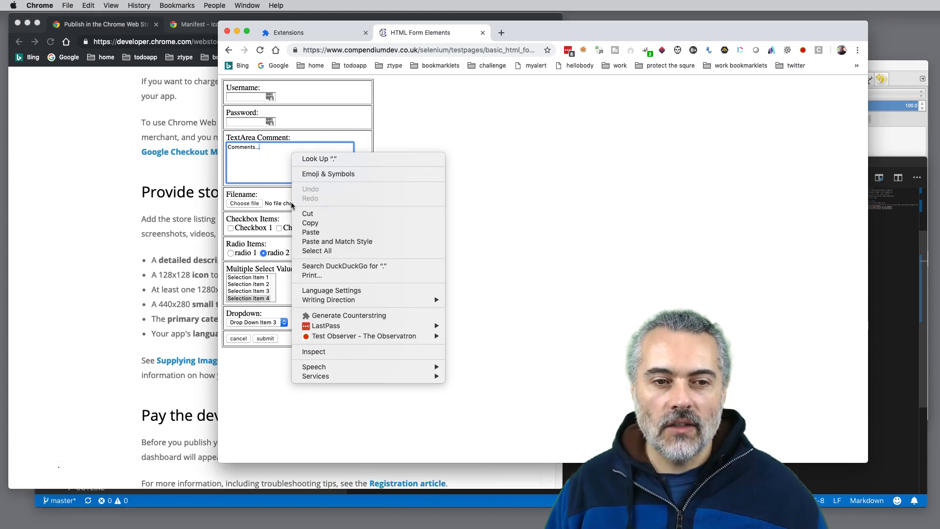
- Generate a 100-character counterstring in the TextArea Comment field, and bring up the browser's Extensions page
{"action": "left_click", "coordinate": [377, 315]}
{"action": "left_click", "coordinate": [628, 130]}
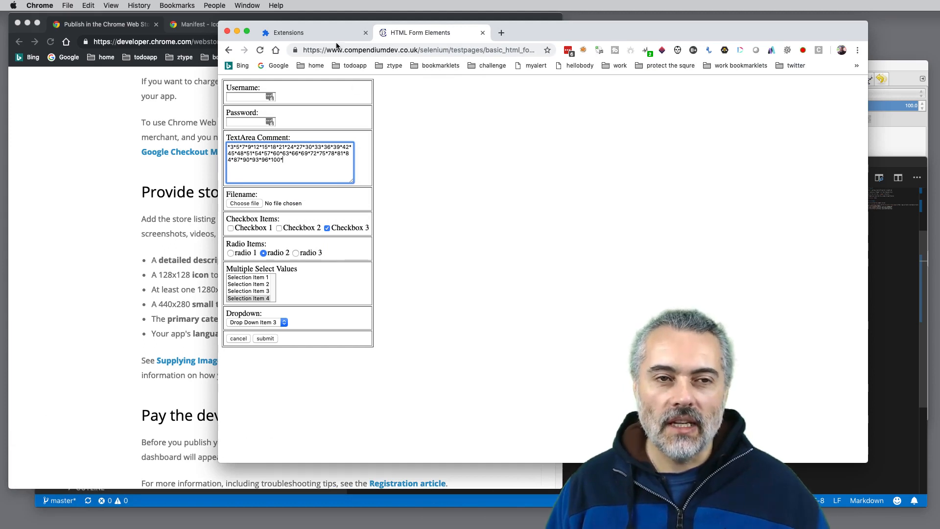
{"action": "left_click", "coordinate": [289, 33]}
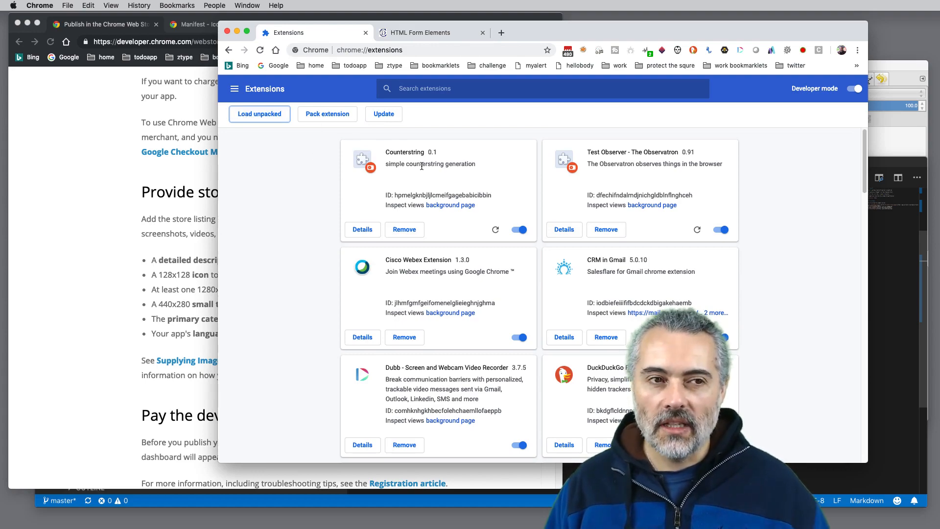
- Examine the numbered list of publishing steps in the Chrome Web Store guide, widening its window and highlighting "Provide store content"
{"action": "left_click", "coordinate": [112, 162]}
{"action": "scroll", "coordinate": [113, 149], "scroll_direction": "up", "scroll_amount": 15}
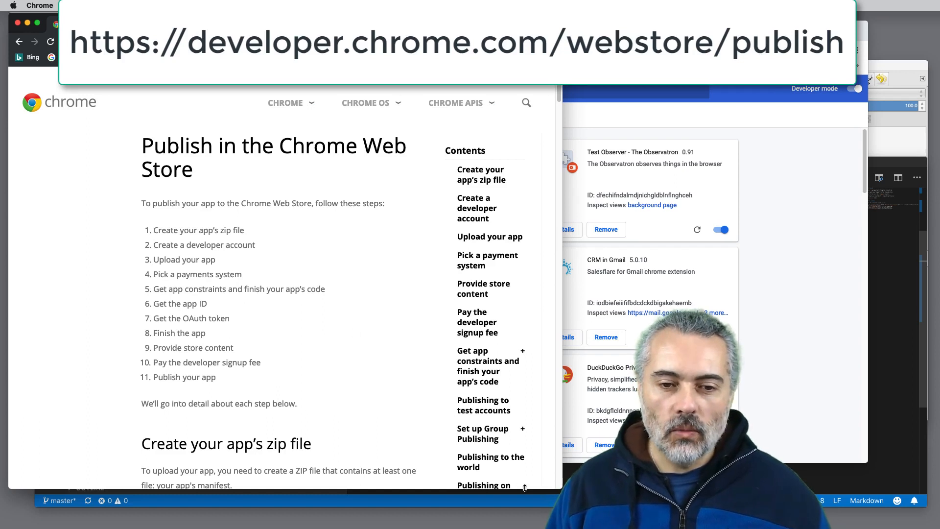
{"action": "left_click_drag", "start_coordinate": [557, 490], "coordinate": [744, 511]}
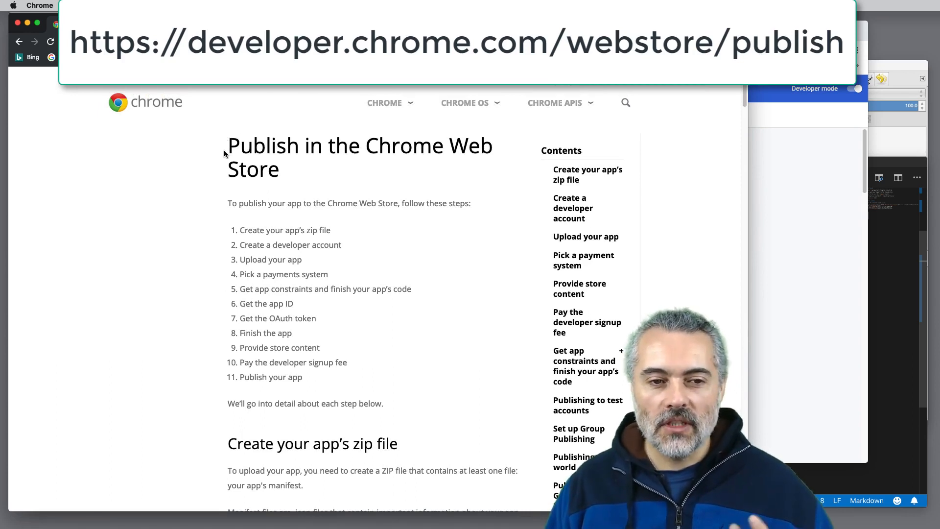
{"action": "scroll", "coordinate": [228, 152], "scroll_direction": "down", "scroll_amount": 3}
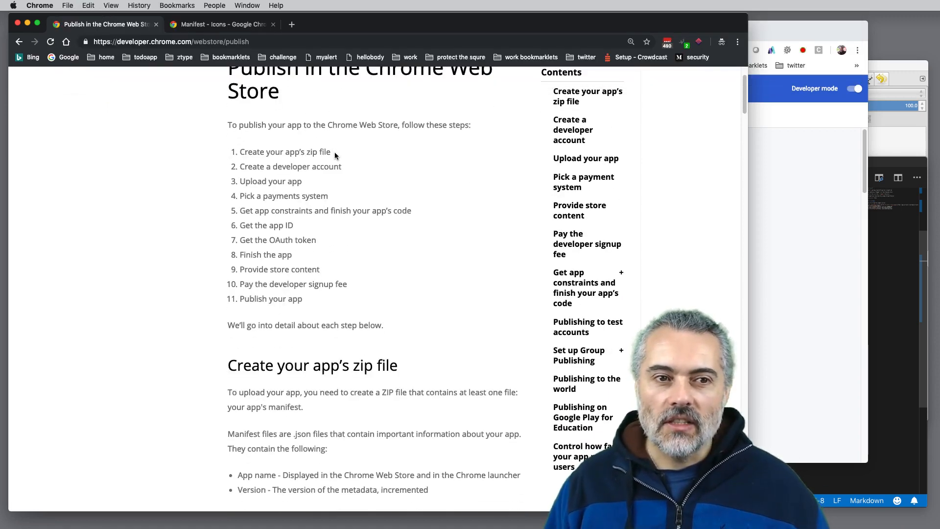
{"action": "scroll", "coordinate": [330, 164], "scroll_direction": "down", "scroll_amount": 2}
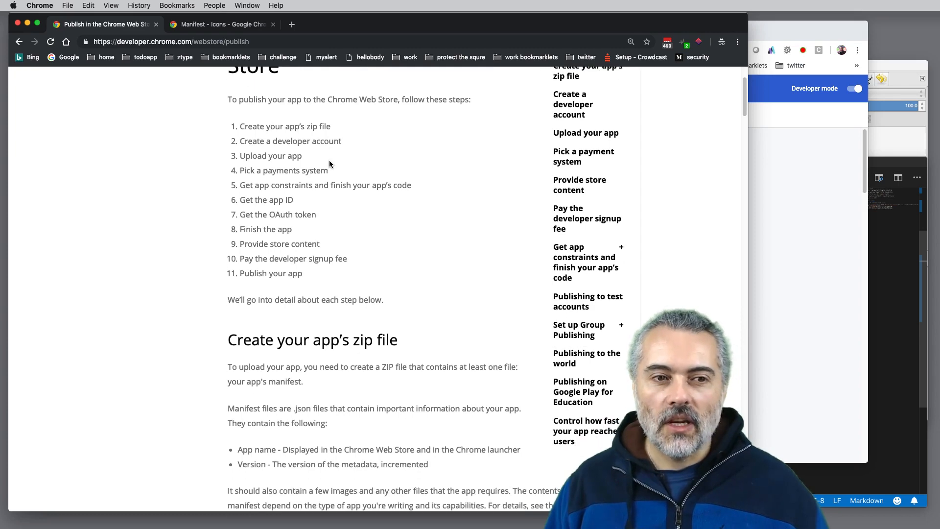
{"action": "scroll", "coordinate": [310, 215], "scroll_direction": "down", "scroll_amount": 1}
{"action": "left_click_drag", "start_coordinate": [317, 227], "coordinate": [238, 232]}
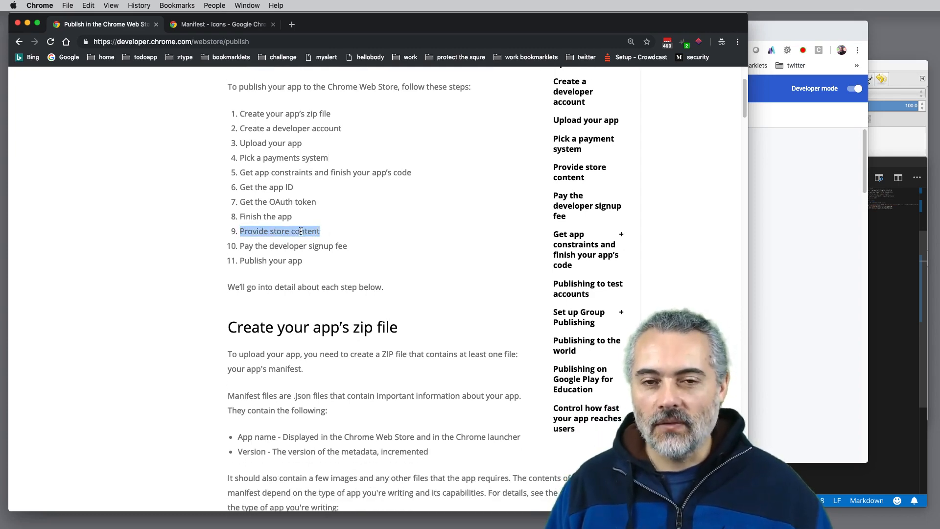
- Read the "Provide store content" section for the required description, icon and screenshot sizes
{"action": "scroll", "coordinate": [297, 230], "scroll_direction": "down", "scroll_amount": 20}
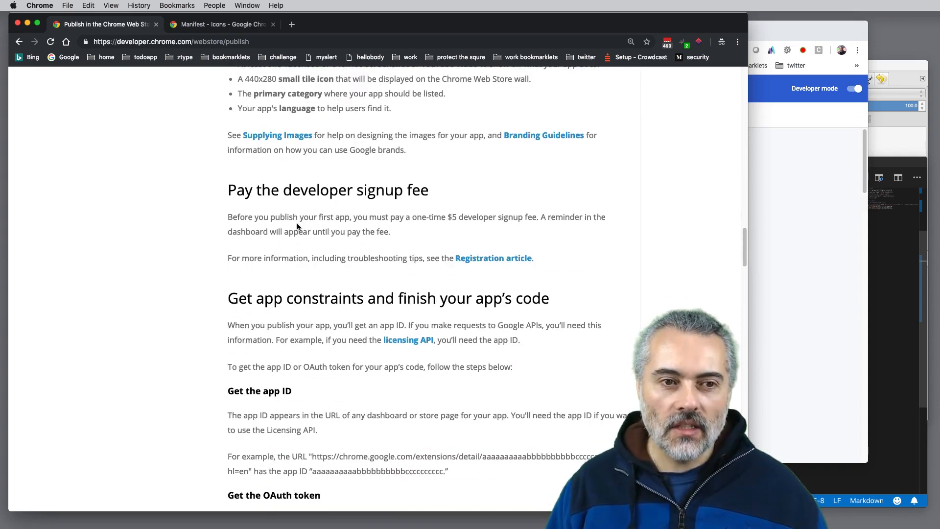
{"action": "scroll", "coordinate": [299, 223], "scroll_direction": "up", "scroll_amount": 4}
{"action": "scroll", "coordinate": [299, 223], "scroll_direction": "up", "scroll_amount": 5}
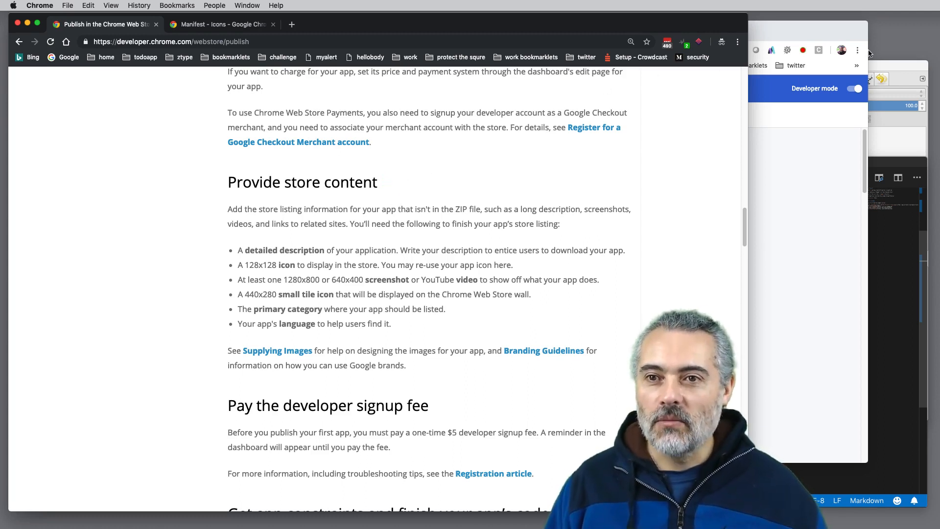
- Switch to GIMP and create a new image 128 px wide and 128 px high
{"action": "left_click_drag", "start_coordinate": [875, 67], "coordinate": [755, 56]}
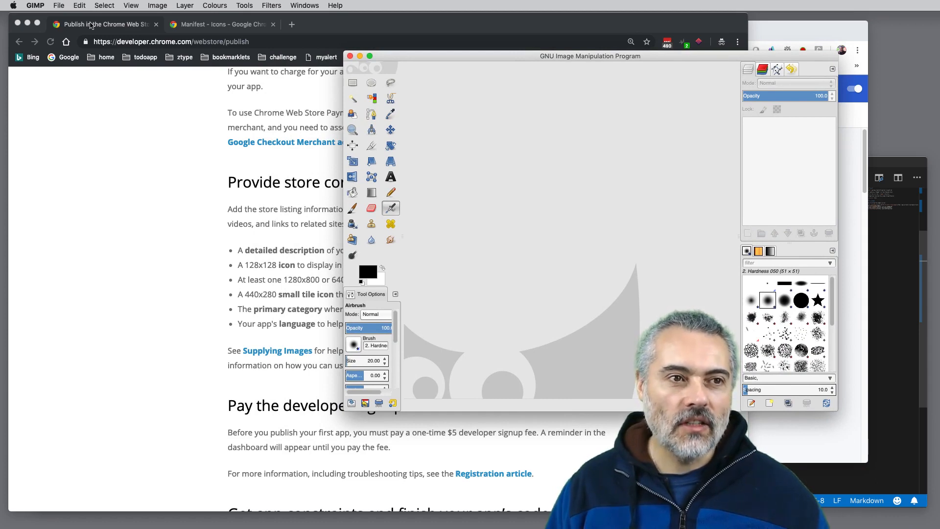
{"action": "left_click", "coordinate": [58, 5]}
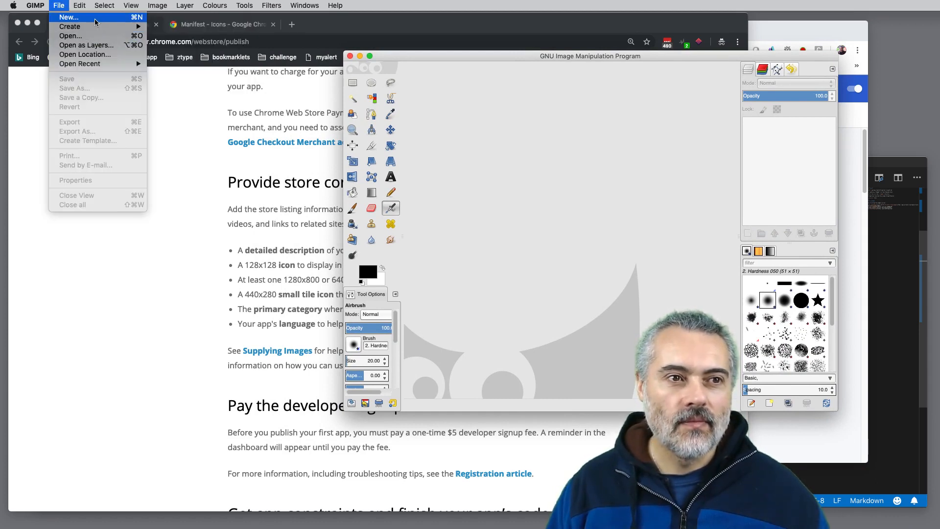
{"action": "left_click", "coordinate": [68, 17]}
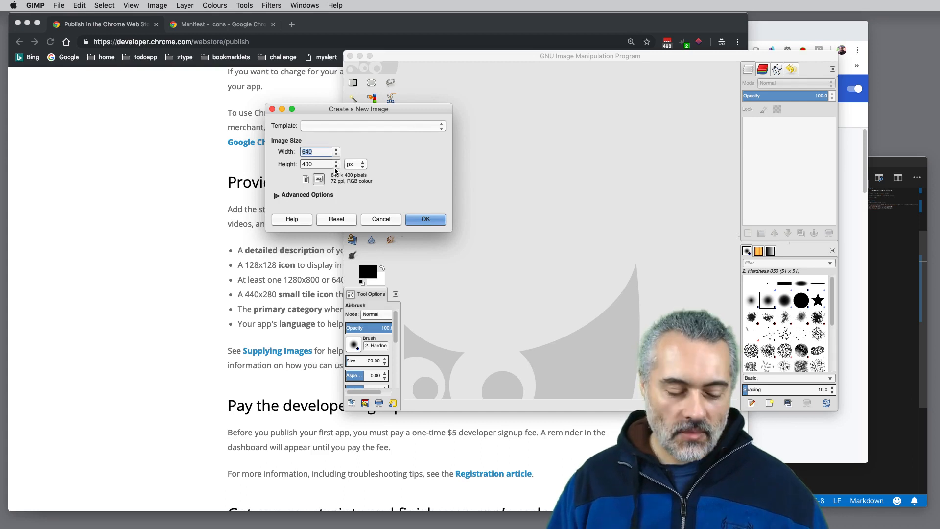
{"action": "type", "text": "128"}
{"action": "key", "text": "Tab"}
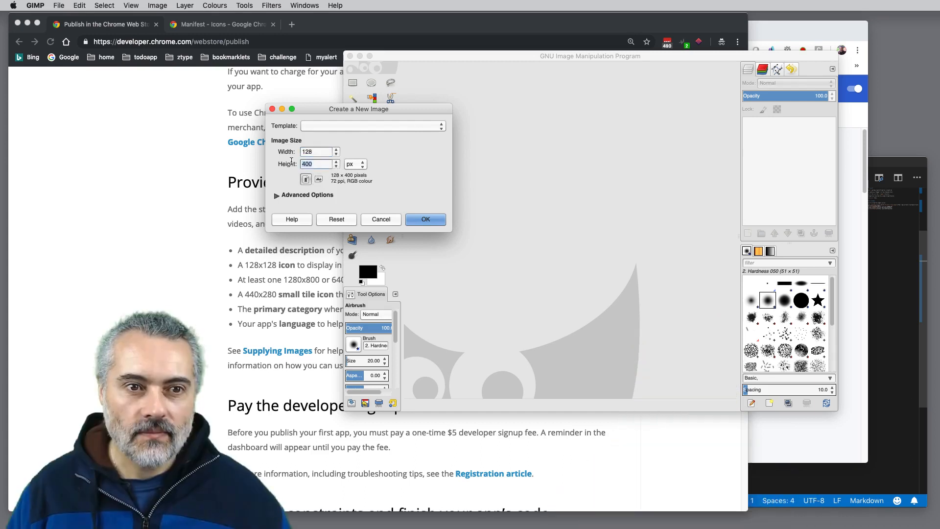
{"action": "type", "text": "128"}
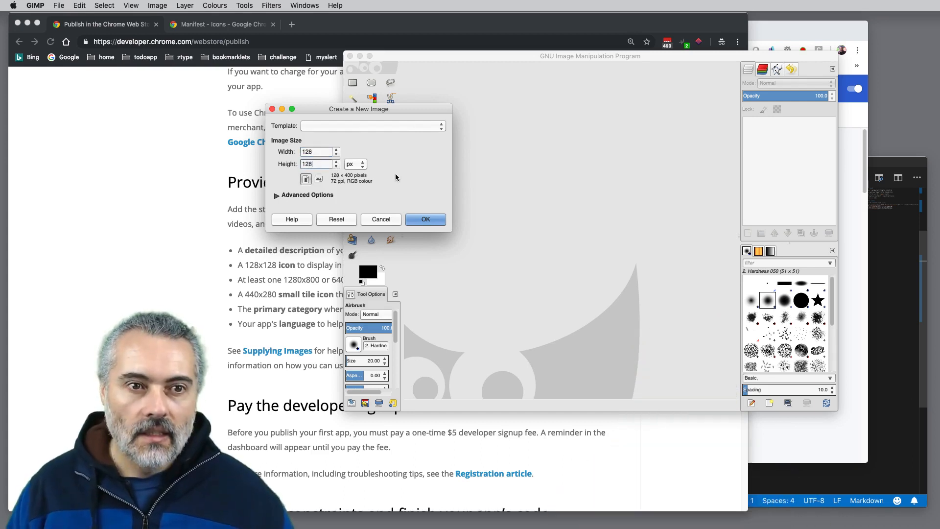
{"action": "left_click", "coordinate": [424, 219]}
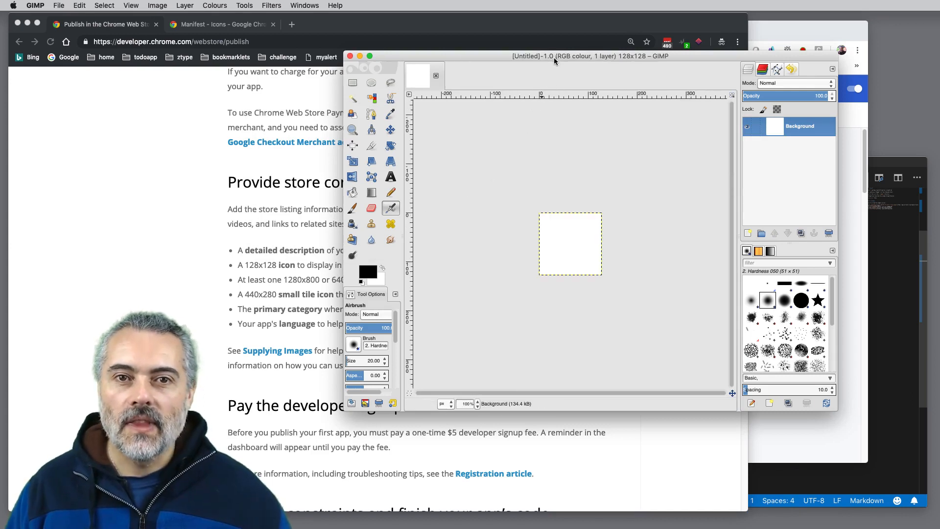
- Select a square of about 110 px inside the canvas, leaving a narrow border, and fill it with blue 002aff
{"action": "scroll", "coordinate": [556, 199], "scroll_direction": "up", "scroll_amount": 3}
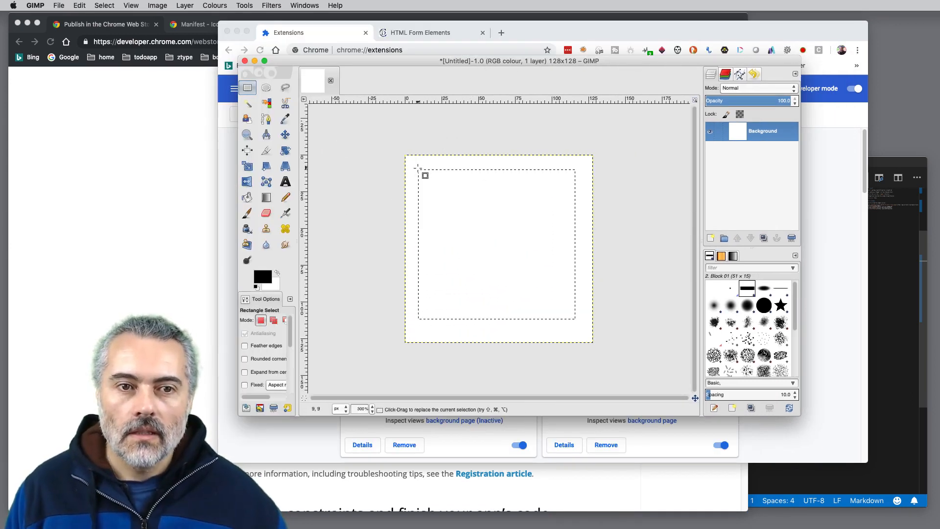
{"action": "left_click_drag", "start_coordinate": [417, 169], "coordinate": [580, 331]}
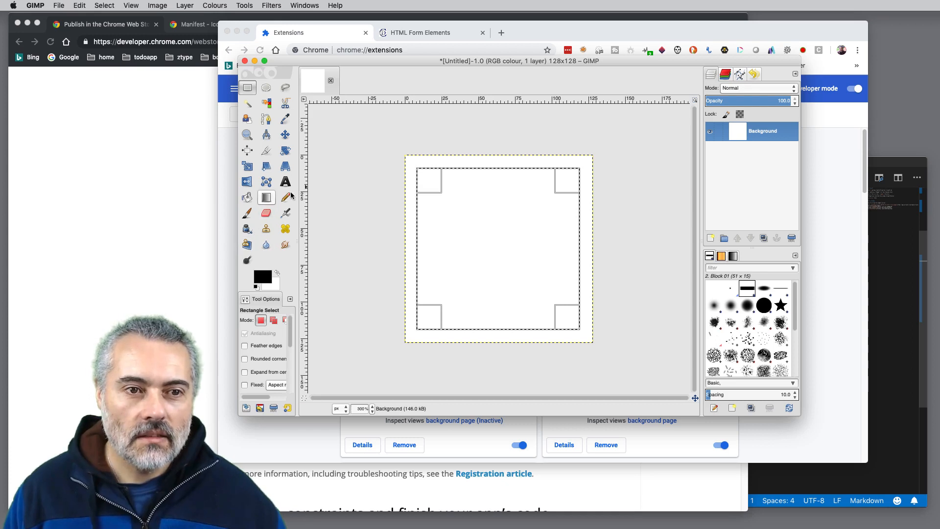
{"action": "left_click", "coordinate": [246, 200]}
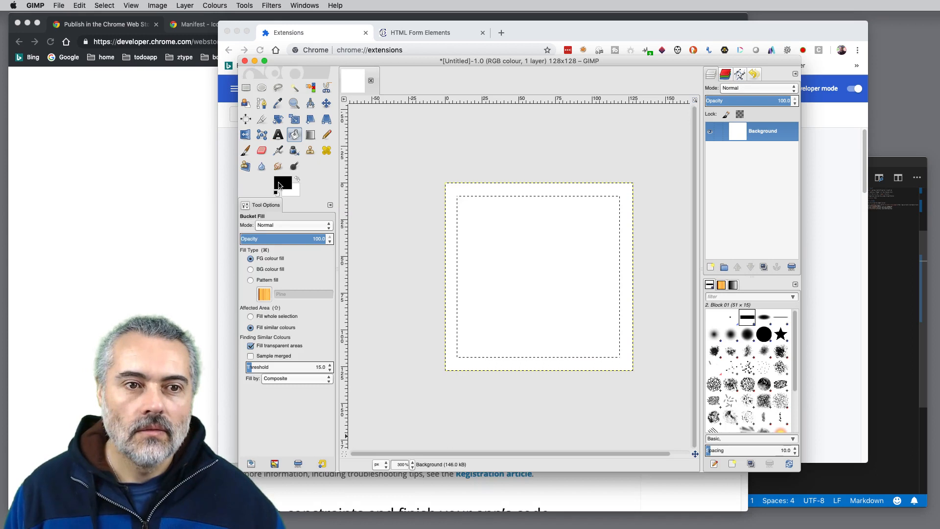
{"action": "left_click", "coordinate": [282, 183]}
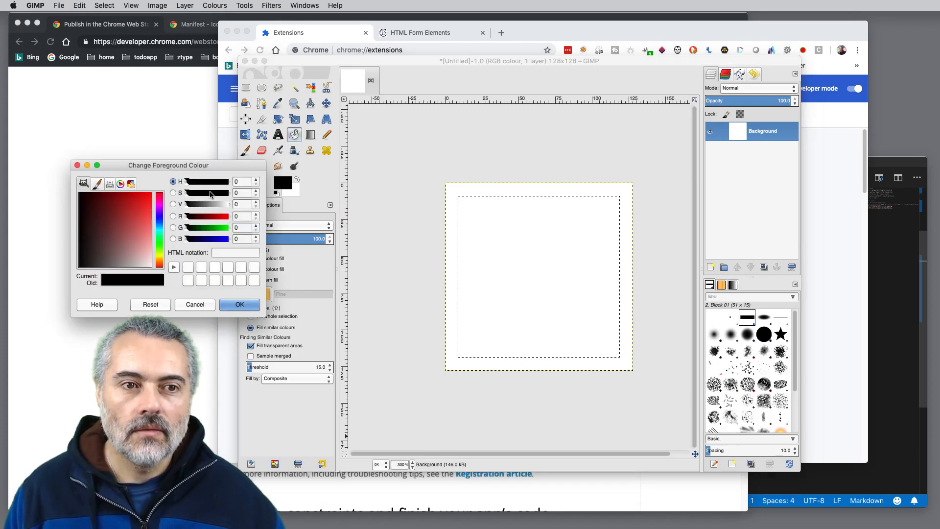
{"action": "left_click", "coordinate": [160, 220]}
{"action": "left_click", "coordinate": [150, 193]}
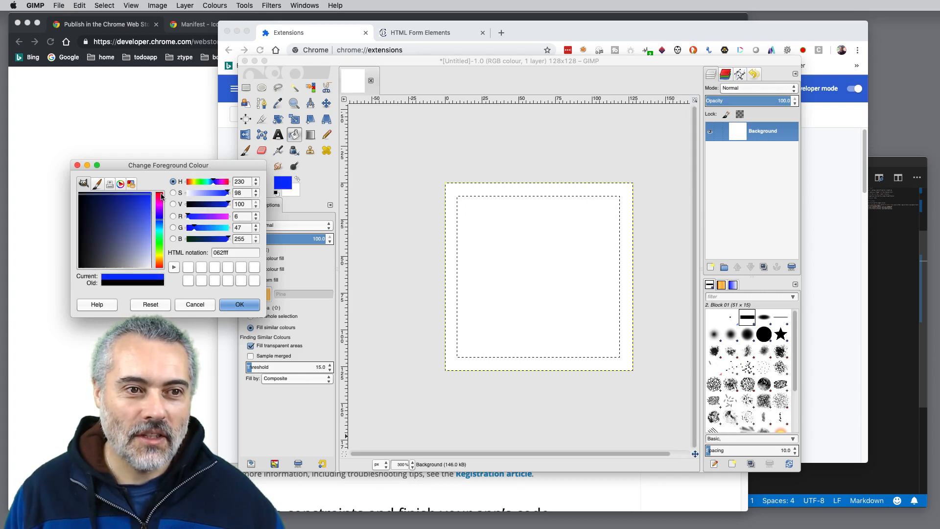
{"action": "left_click_drag", "start_coordinate": [160, 194], "coordinate": [162, 188]}
{"action": "left_click", "coordinate": [238, 304]}
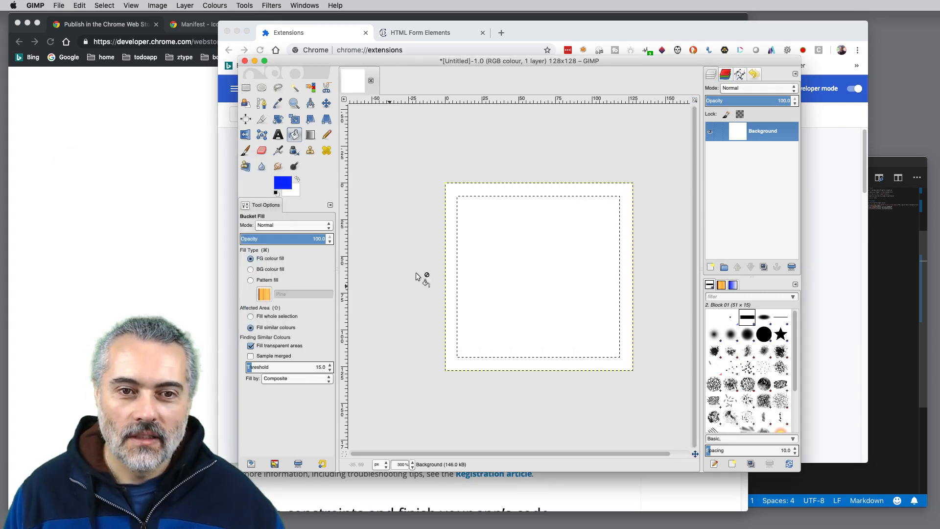
{"action": "left_click", "coordinate": [492, 258]}
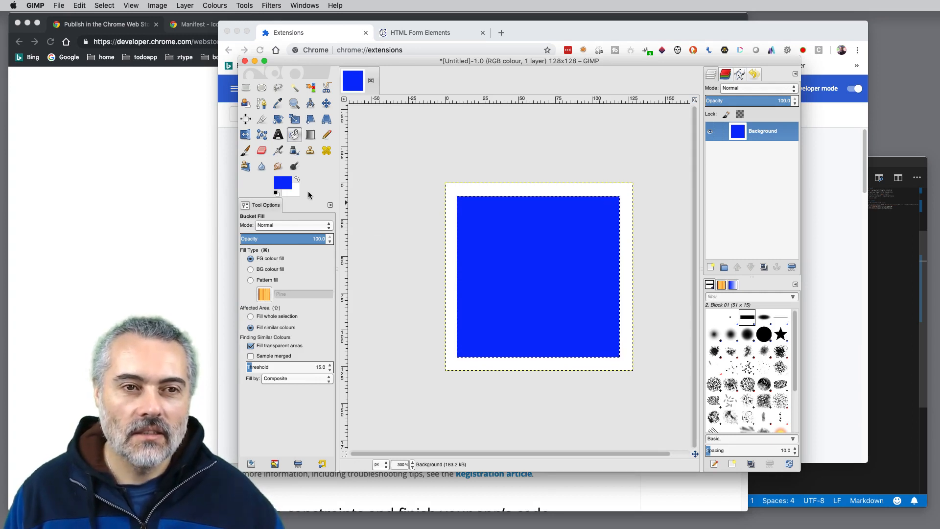
- Add the text "2*" in white on the blue square
{"action": "left_click", "coordinate": [278, 134]}
{"action": "left_click", "coordinate": [283, 185]}
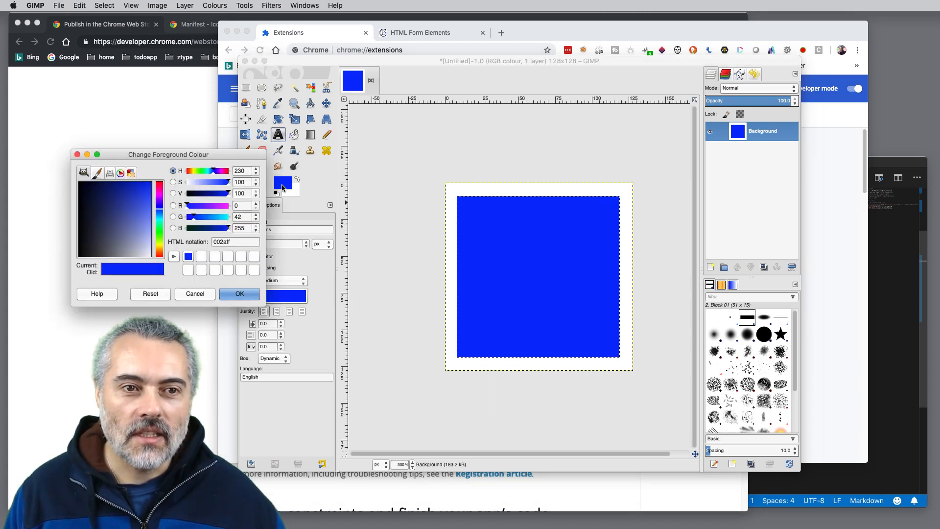
{"action": "left_click", "coordinate": [297, 180]}
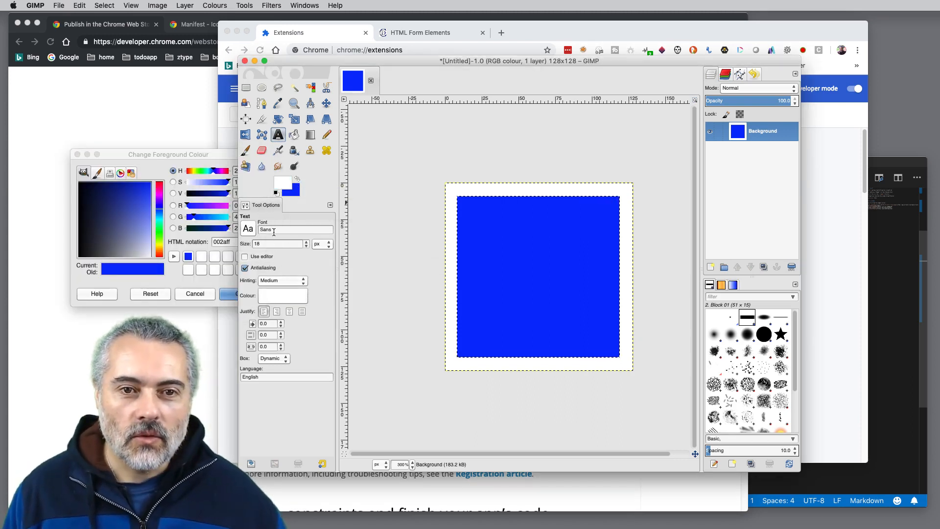
{"action": "left_click", "coordinate": [501, 266]}
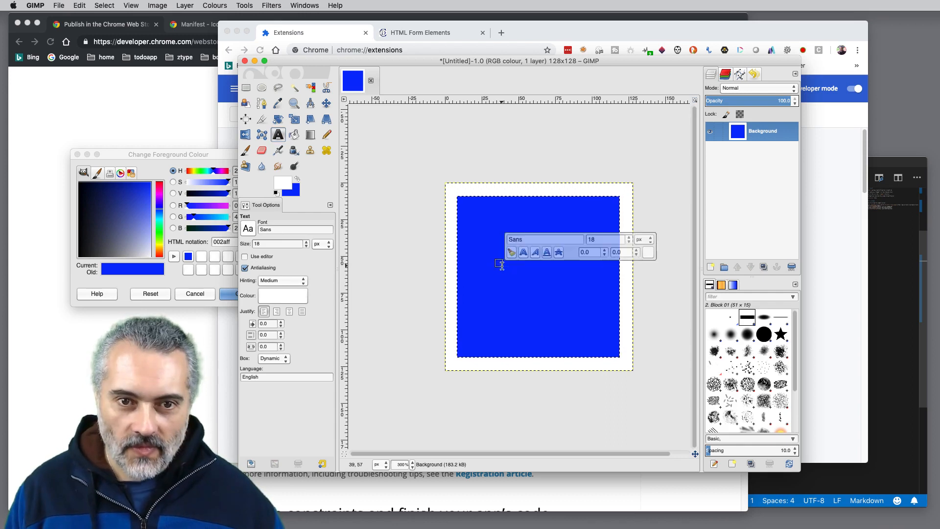
{"action": "type", "text": "2*"}
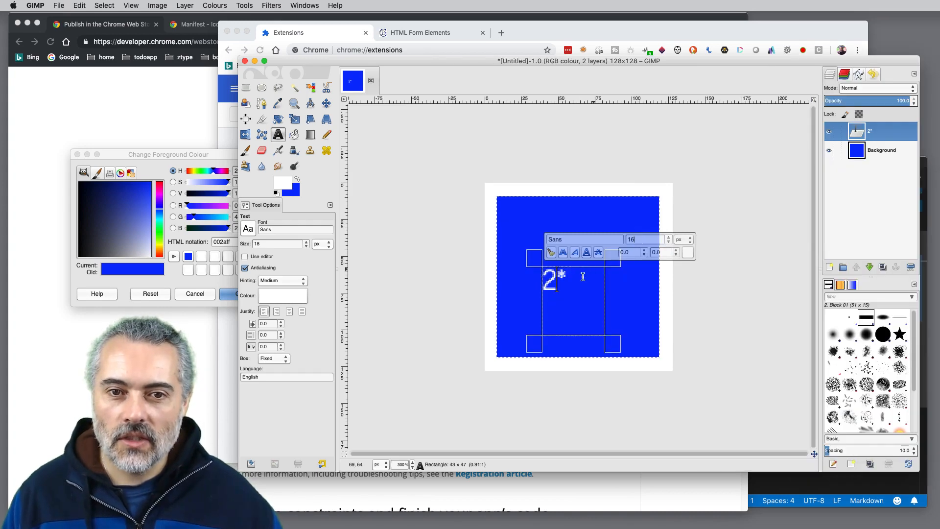
- Set the size of the "2*" text to 80 px
{"action": "left_click_drag", "start_coordinate": [583, 272], "coordinate": [535, 275]}
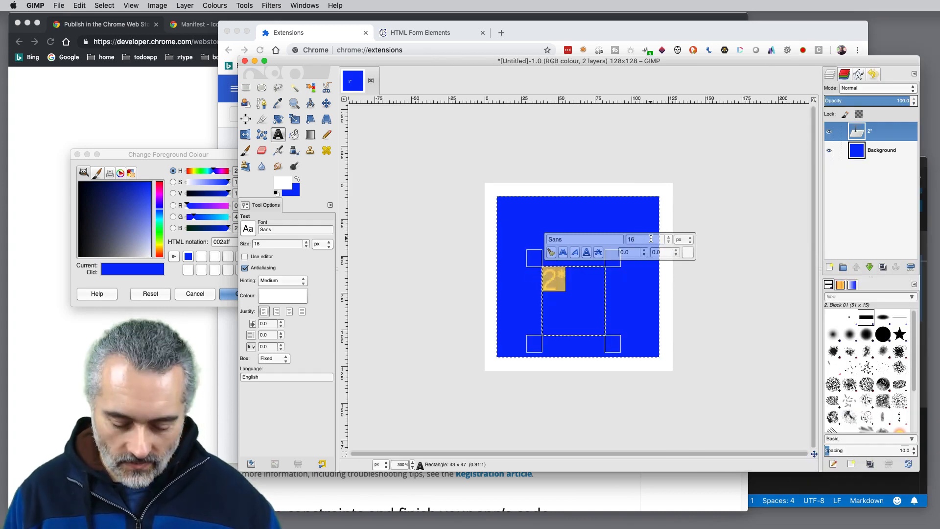
{"action": "double_click", "coordinate": [651, 238]}
{"action": "type", "text": "189"}
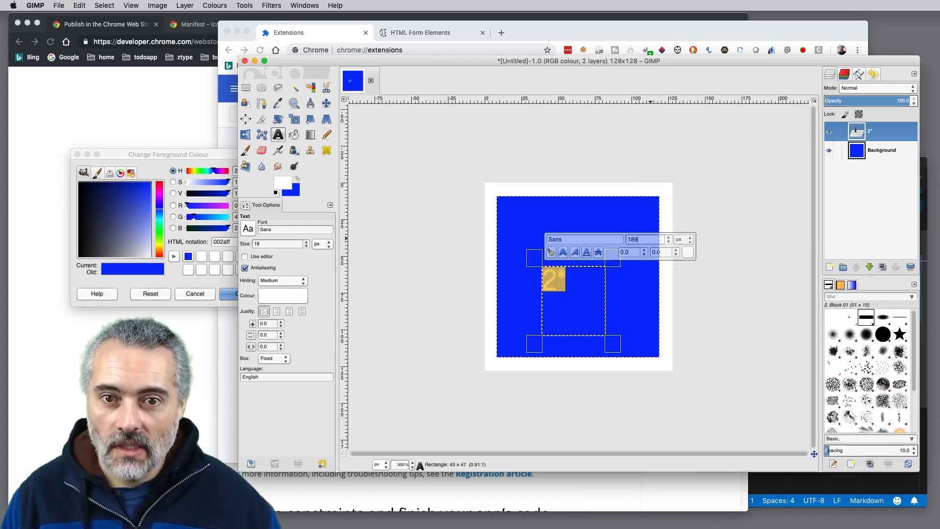
{"action": "key", "text": "BackSpace"}
{"action": "key", "text": "BackSpace"}
{"action": "key", "text": "BackSpace"}
{"action": "type", "text": "8"}
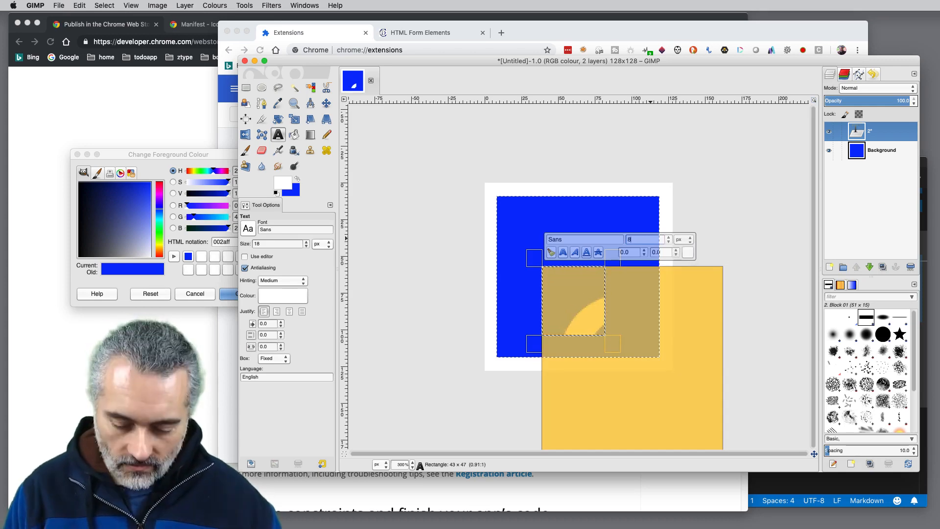
{"action": "type", "text": "0"}
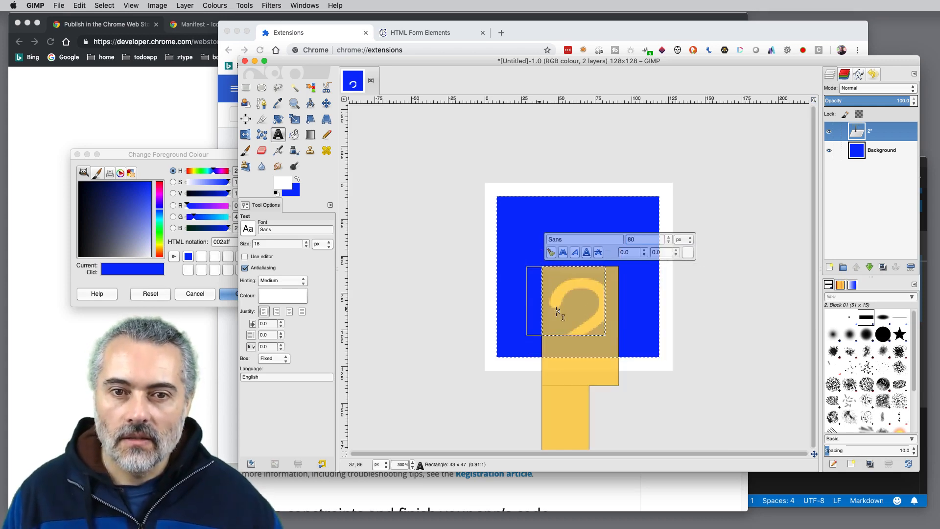
- Enlarge the text box to about 93 × 82 px within the blue square so it fits both characters, and finish editing
{"action": "left_click_drag", "start_coordinate": [541, 264], "coordinate": [515, 215]}
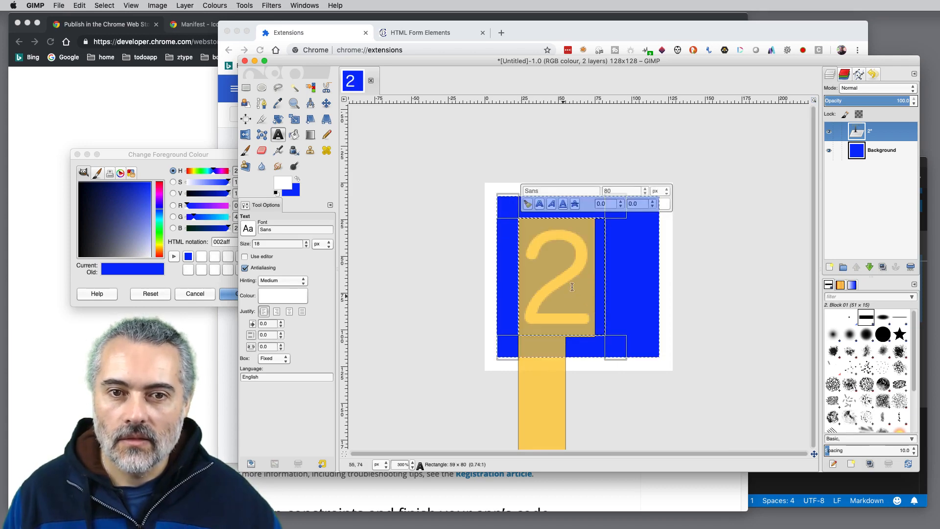
{"action": "left_click_drag", "start_coordinate": [607, 340], "coordinate": [664, 347]}
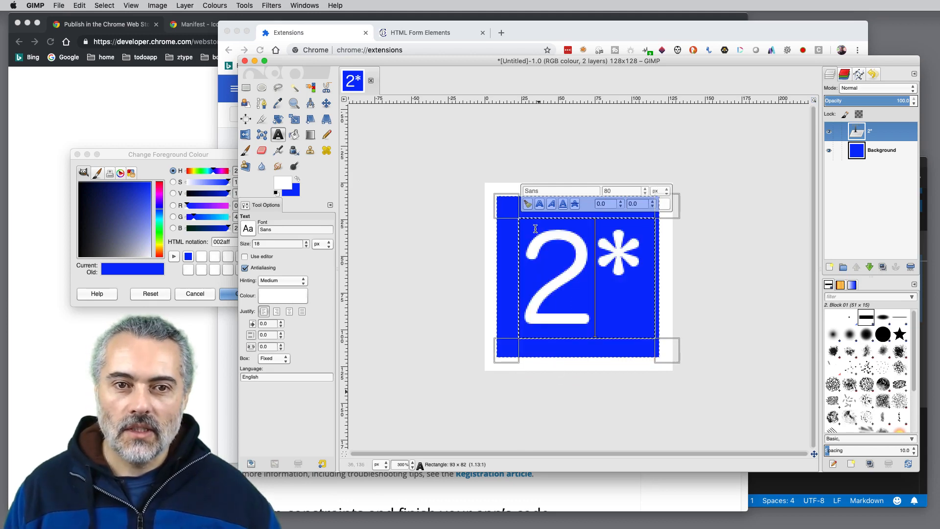
{"action": "key", "text": "Escape"}
- Add an alpha channel to the Background layer and cut away the white border around the blue square
{"action": "key", "text": "r"}
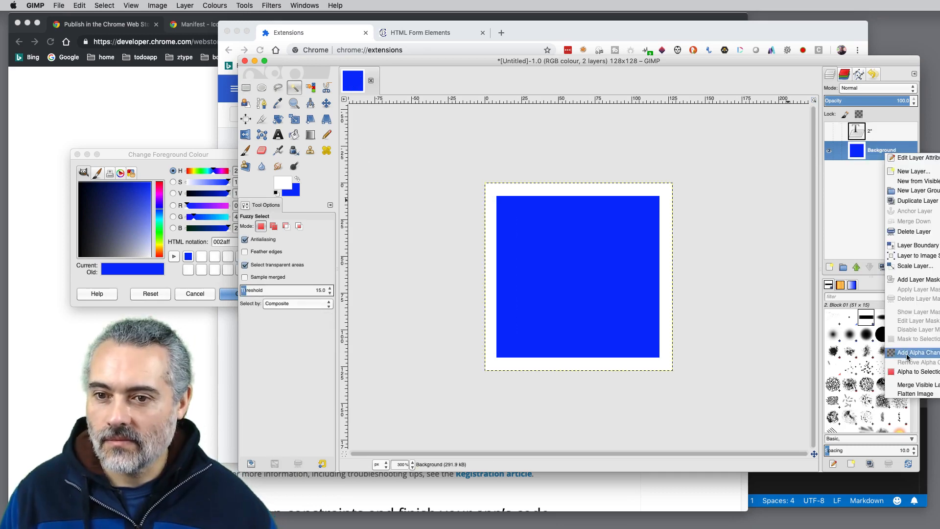
{"action": "left_click", "coordinate": [905, 351]}
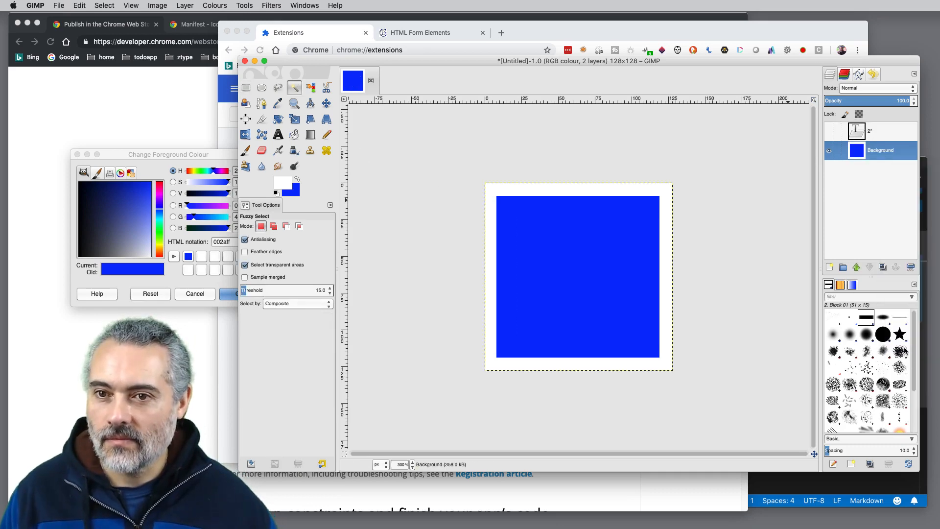
{"action": "left_click", "coordinate": [665, 196]}
{"action": "key", "text": "super+x"}
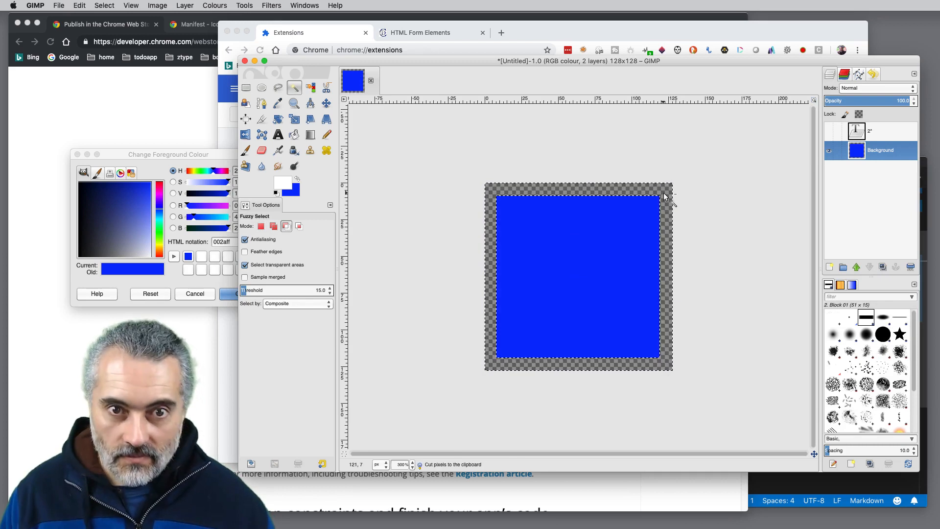
- Show the "2*" text layer again and save the image as icon128x128.xcf in a new "icons" folder inside the extension folder
{"action": "left_click", "coordinate": [830, 131]}
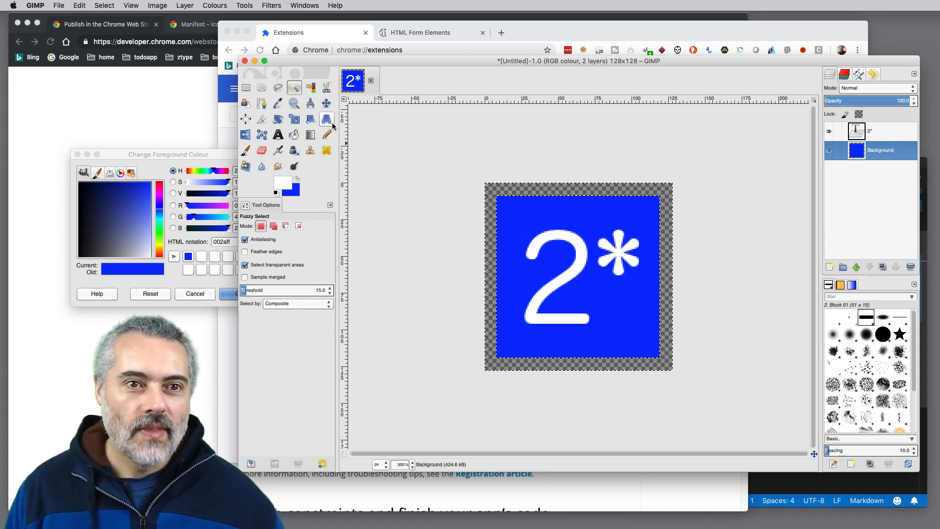
{"action": "left_click", "coordinate": [58, 6]}
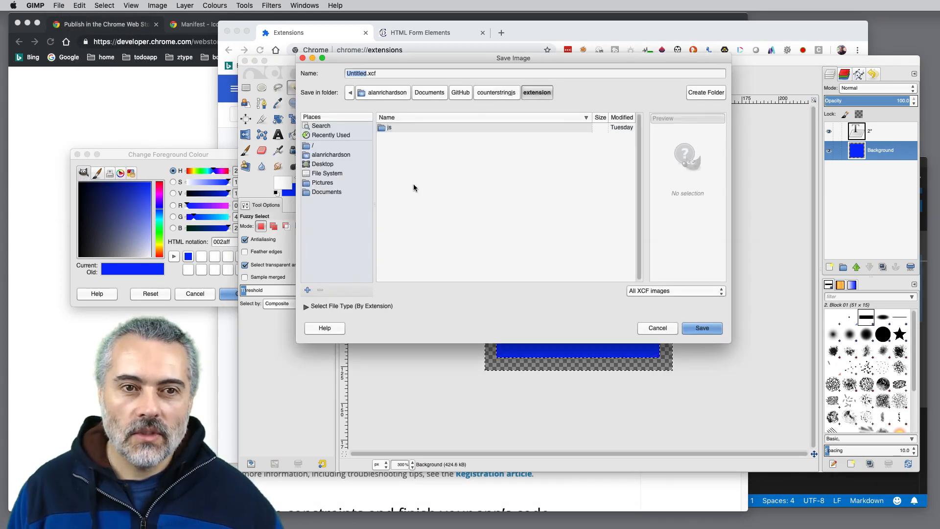
{"action": "left_click", "coordinate": [697, 93]}
{"action": "type", "text": "icons"}
{"action": "key", "text": "Return"}
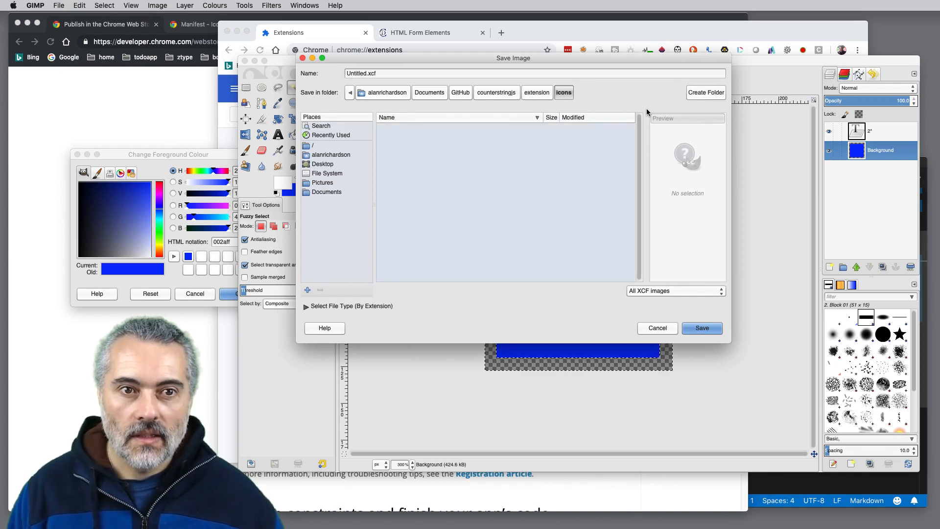
{"action": "double_click", "coordinate": [366, 74]}
{"action": "type", "text": "icon128"}
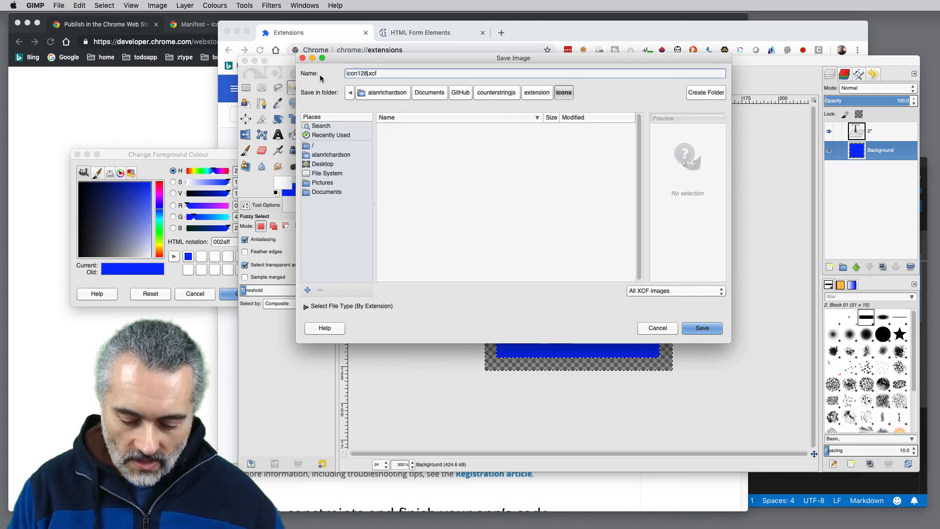
{"action": "type", "text": "x128"}
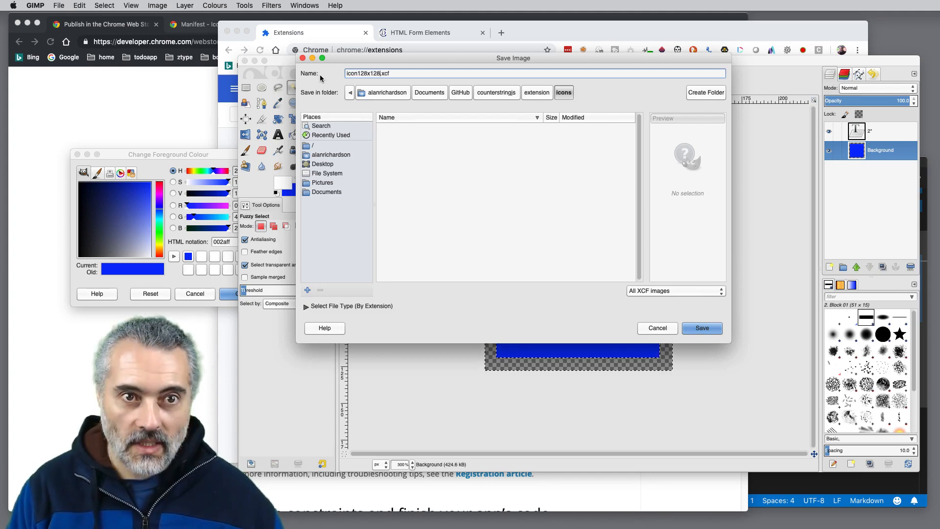
{"action": "left_click", "coordinate": [701, 329]}
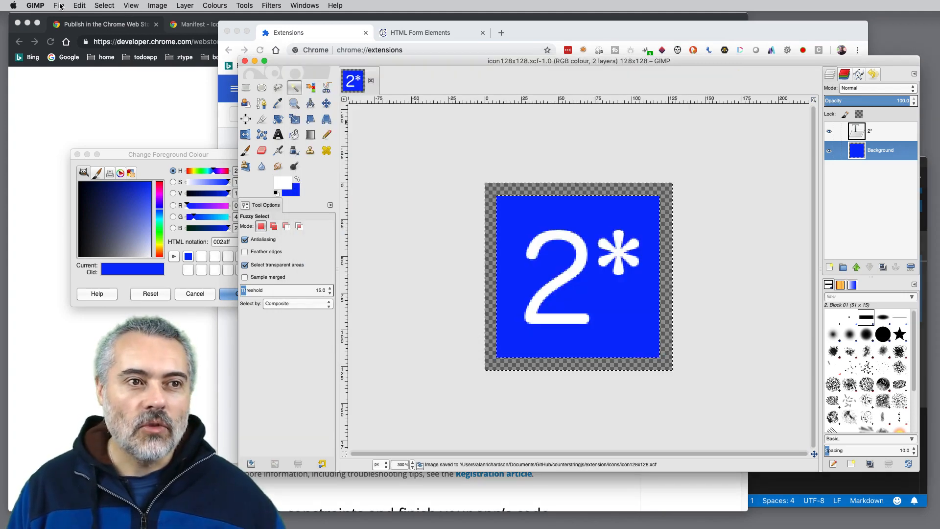
- Export the image as icon128x128.png into the icons folder with the offered PNG options
{"action": "left_click", "coordinate": [59, 6]}
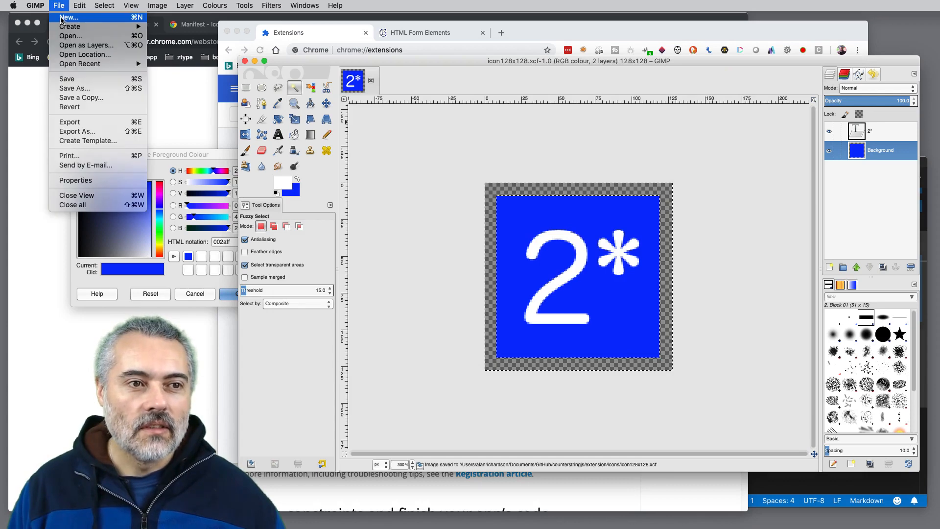
{"action": "left_click", "coordinate": [86, 131]}
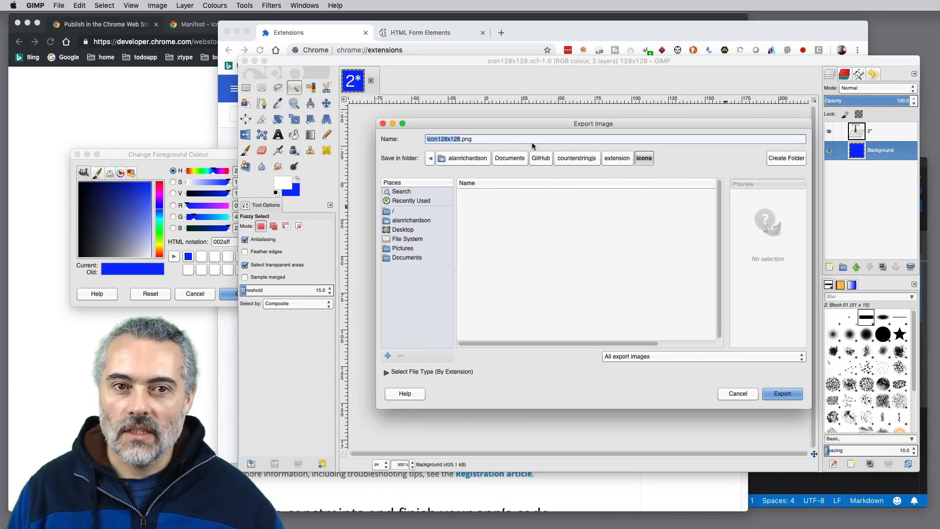
{"action": "left_click", "coordinate": [782, 393]}
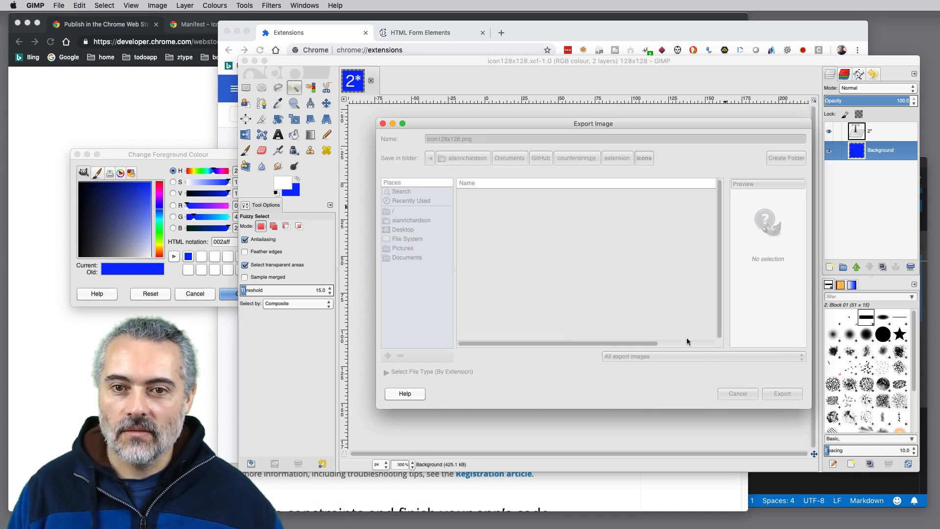
{"action": "left_click", "coordinate": [674, 430]}
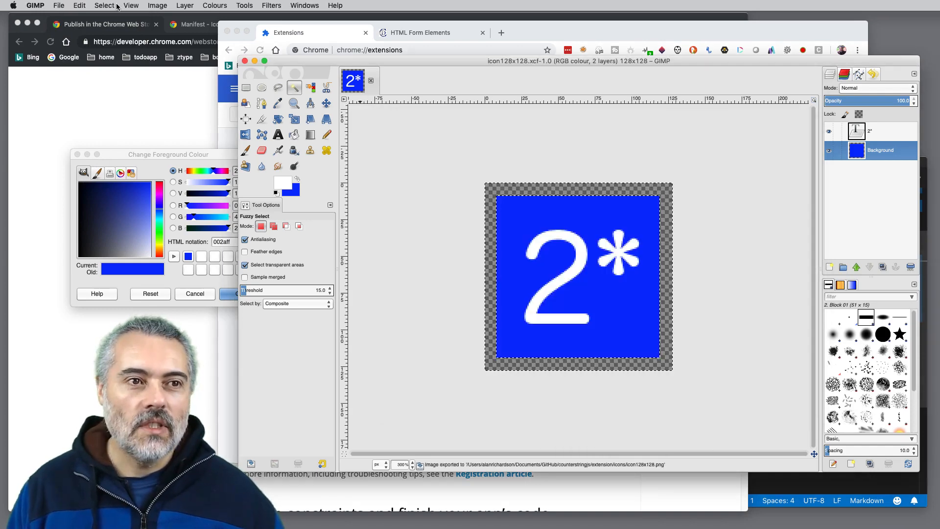
- Scale the whole icon image to 64 × 64 pixels
{"action": "left_click", "coordinate": [150, 7]}
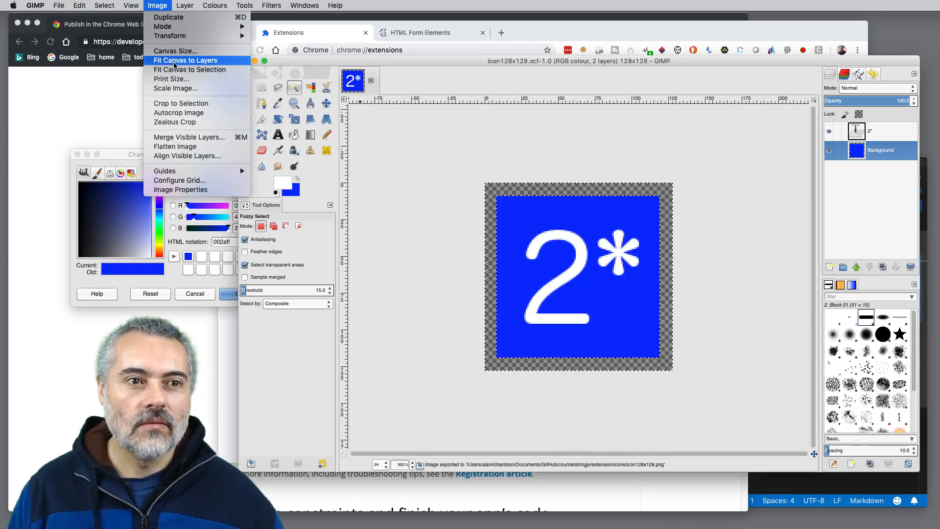
{"action": "left_click", "coordinate": [169, 89]}
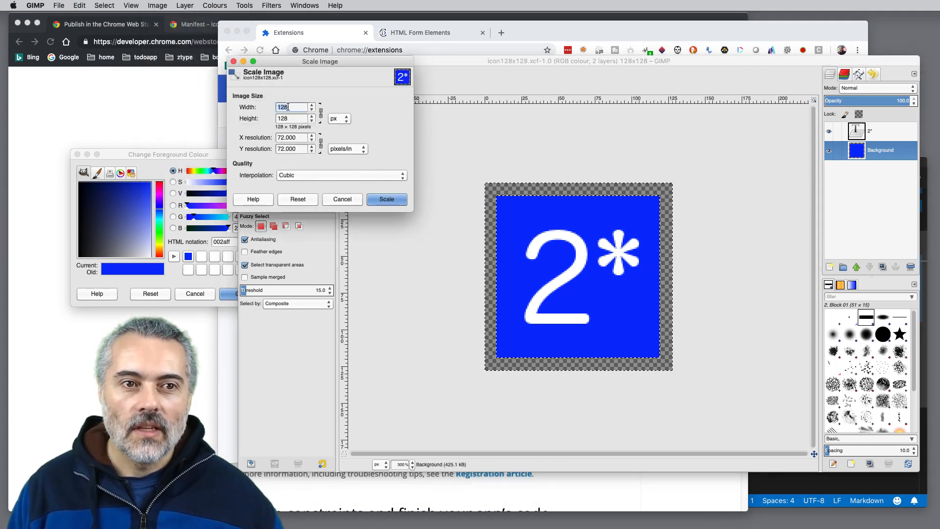
{"action": "type", "text": "64"}
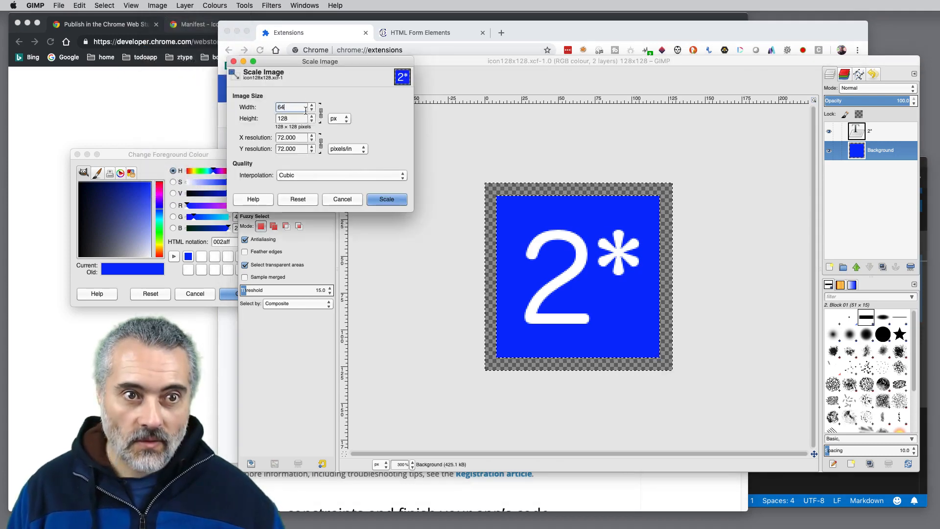
{"action": "left_click", "coordinate": [387, 200]}
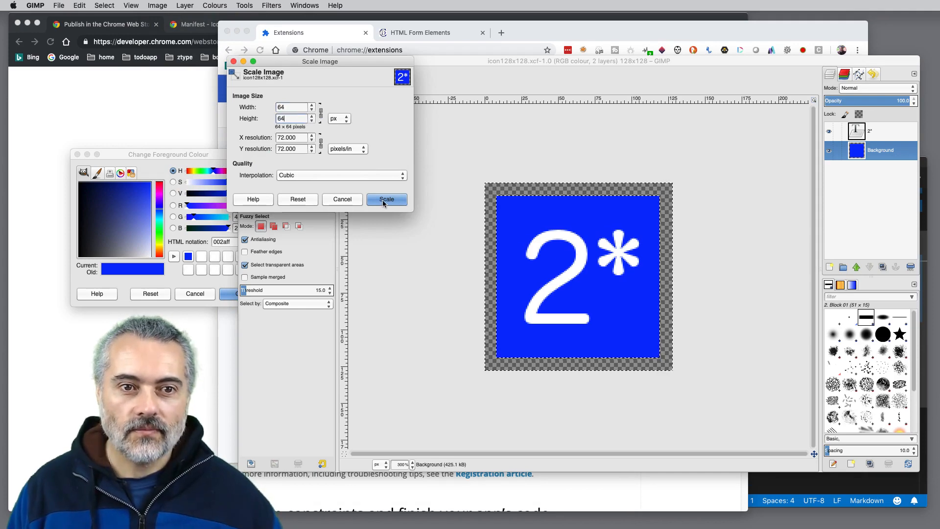
- Export the scaled image as icon64x64.png into the icons folder with the offered PNG options
{"action": "left_click", "coordinate": [59, 6]}
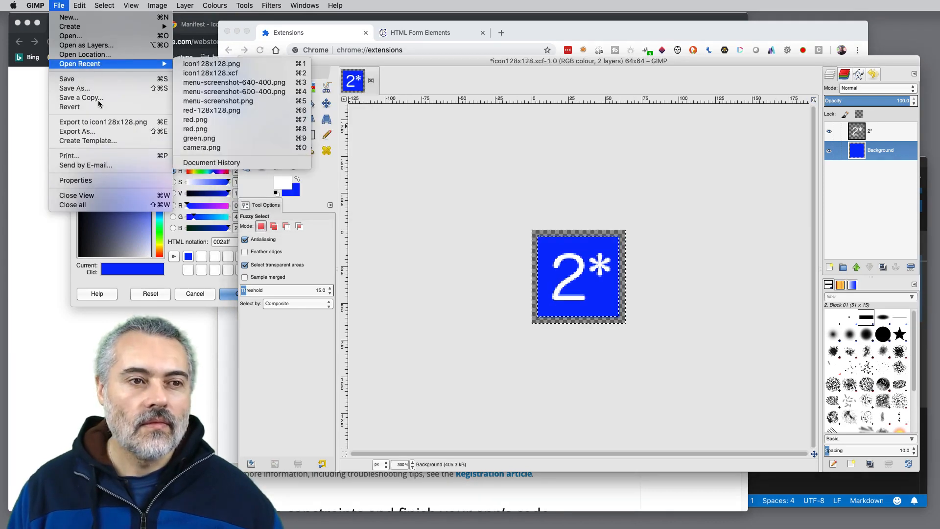
{"action": "left_click", "coordinate": [97, 135]}
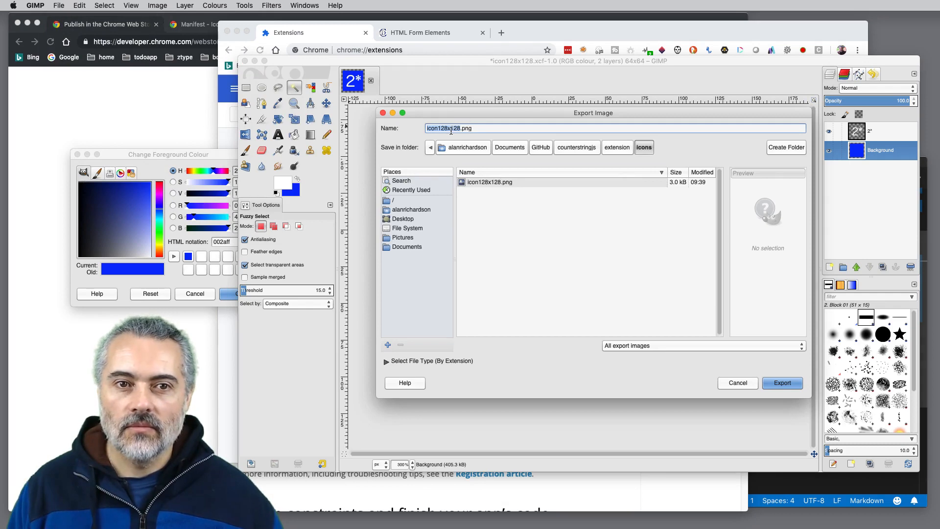
{"action": "left_click", "coordinate": [451, 129]}
{"action": "key", "text": "BackSpace"}
{"action": "key", "text": "BackSpace"}
{"action": "key", "text": "BackSpace"}
{"action": "key", "text": "BackSpace"}
{"action": "type", "text": "64x"}
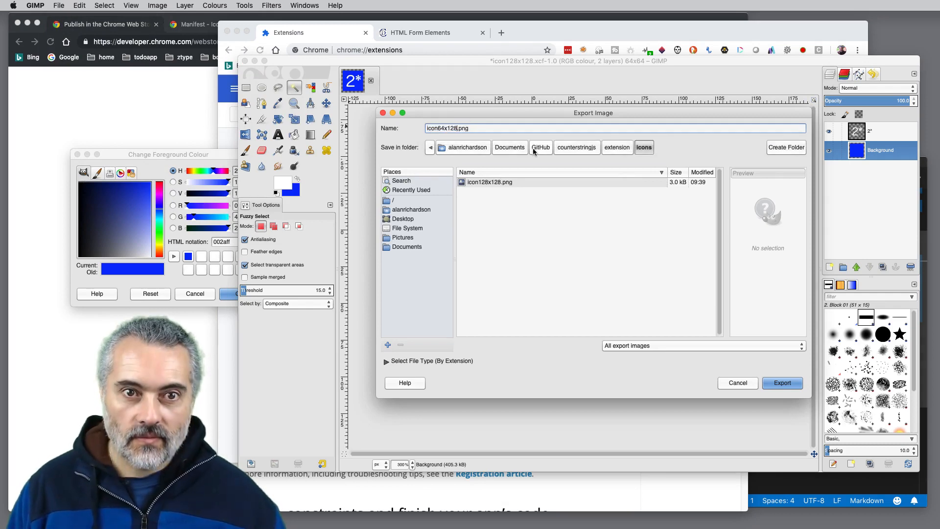
{"action": "key", "text": "BackSpace"}
{"action": "key", "text": "BackSpace"}
{"action": "key", "text": "BackSpace"}
{"action": "type", "text": "64"}
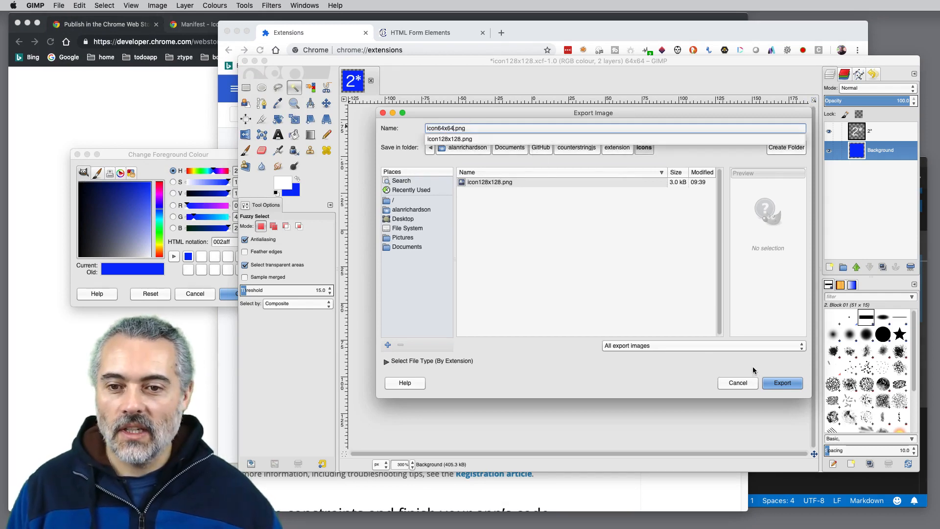
{"action": "left_click", "coordinate": [782, 385]}
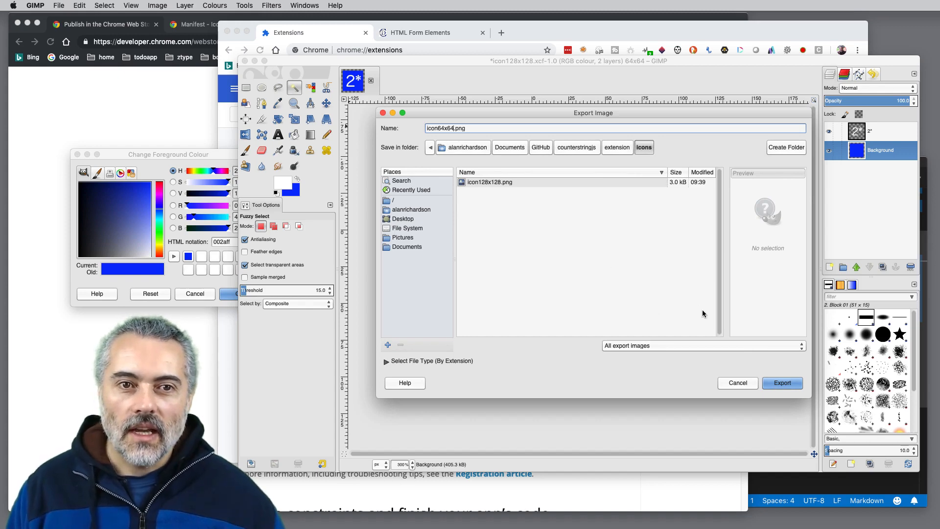
{"action": "left_click", "coordinate": [782, 383]}
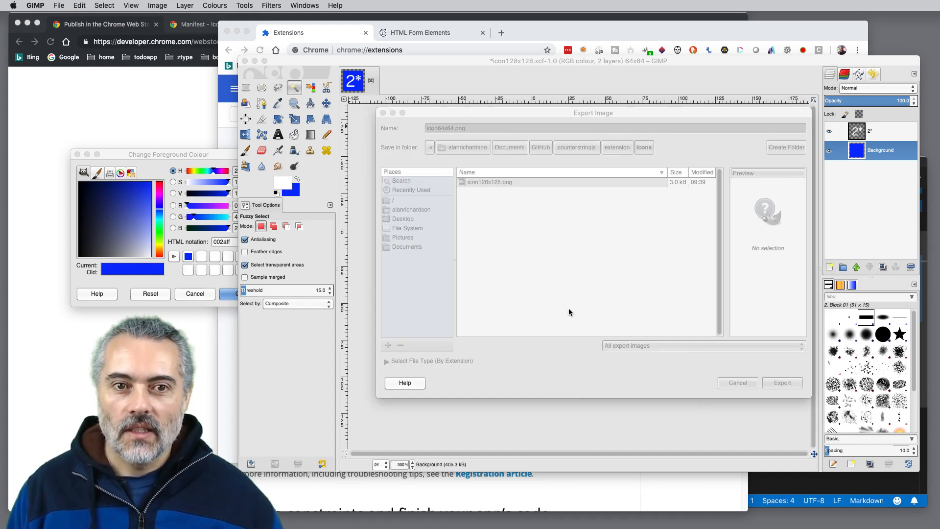
{"action": "left_click", "coordinate": [670, 425]}
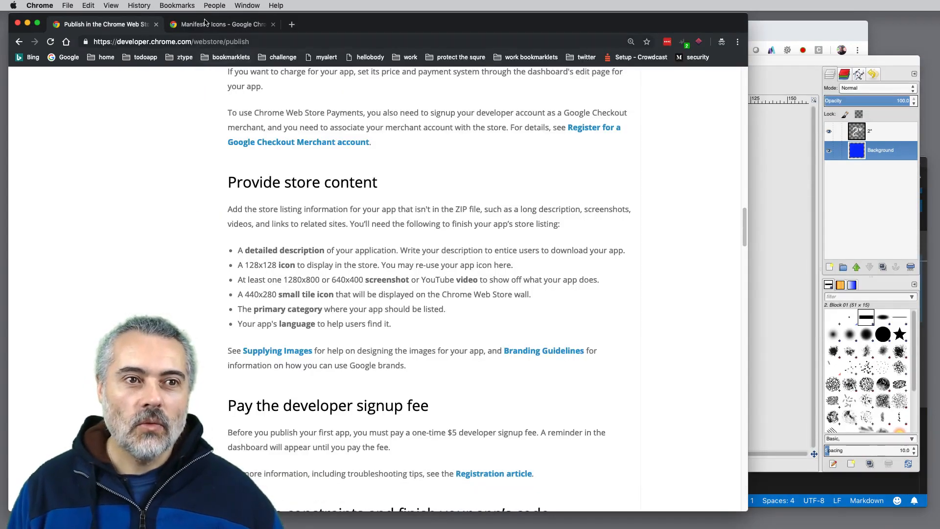
- In Chrome, copy the sample "icons" block for manifest.json from the Manifest - Icons documentation page
{"action": "left_click", "coordinate": [207, 25]}
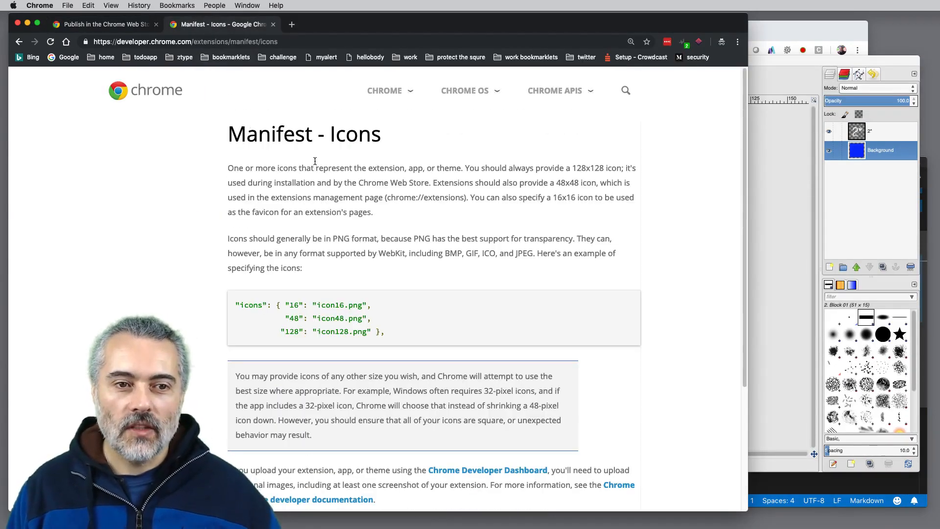
{"action": "scroll", "coordinate": [315, 162], "scroll_direction": "down", "scroll_amount": 2}
{"action": "left_click_drag", "start_coordinate": [389, 305], "coordinate": [229, 274]}
{"action": "key", "text": "super+c"}
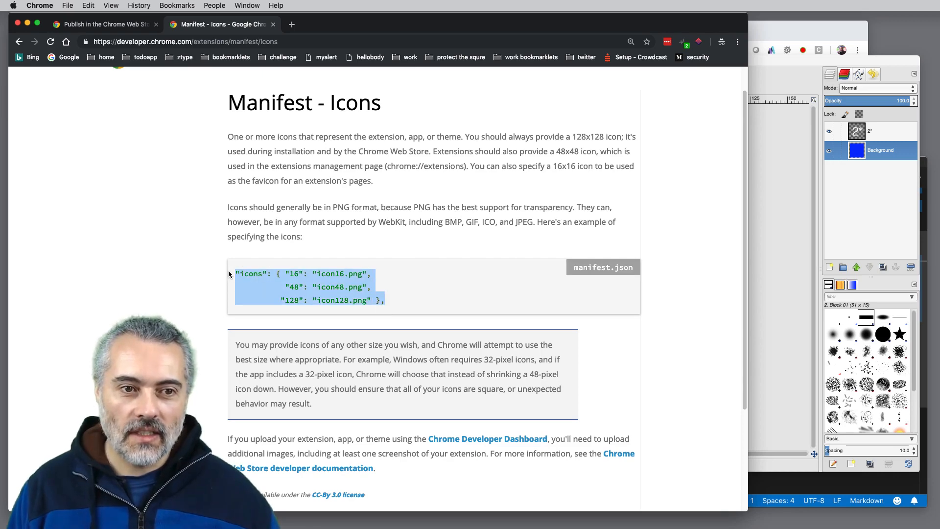
- In Visual Studio Code, open the extension's manifest.json, add a comma after the permissions list and paste the copied "icons" block below it
{"action": "left_click", "coordinate": [787, 474]}
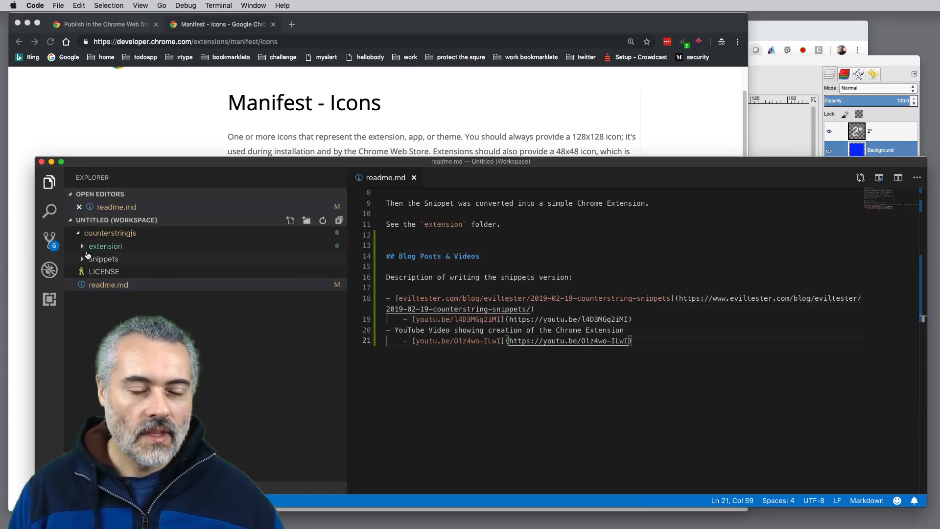
{"action": "left_click", "coordinate": [83, 247]}
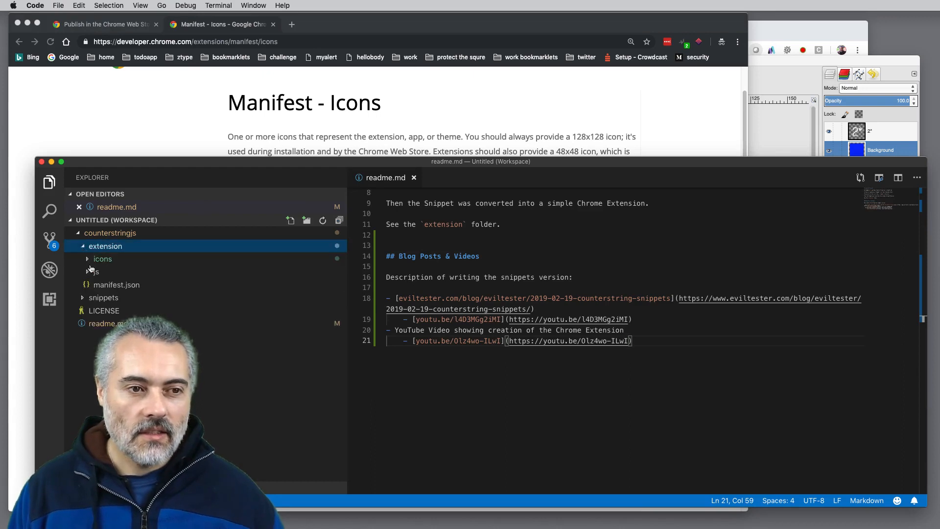
{"action": "left_click", "coordinate": [116, 284]}
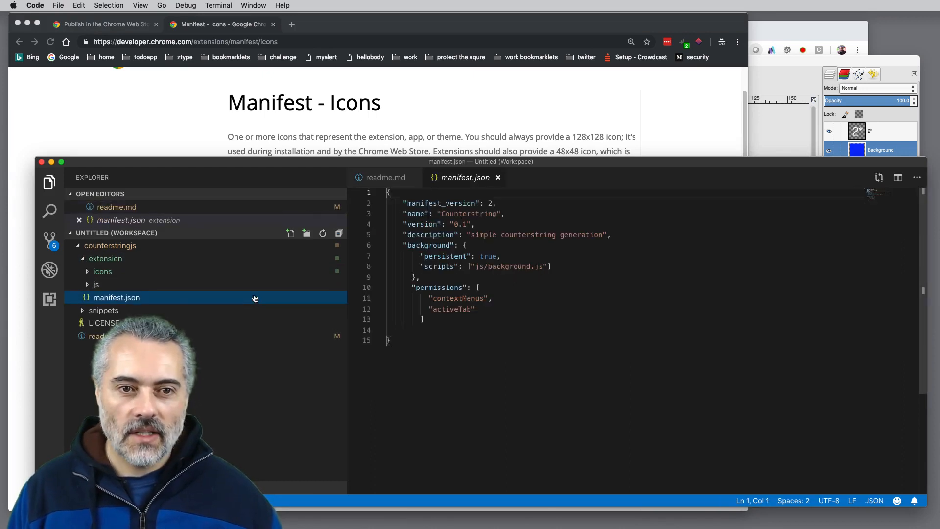
{"action": "left_click", "coordinate": [440, 319]}
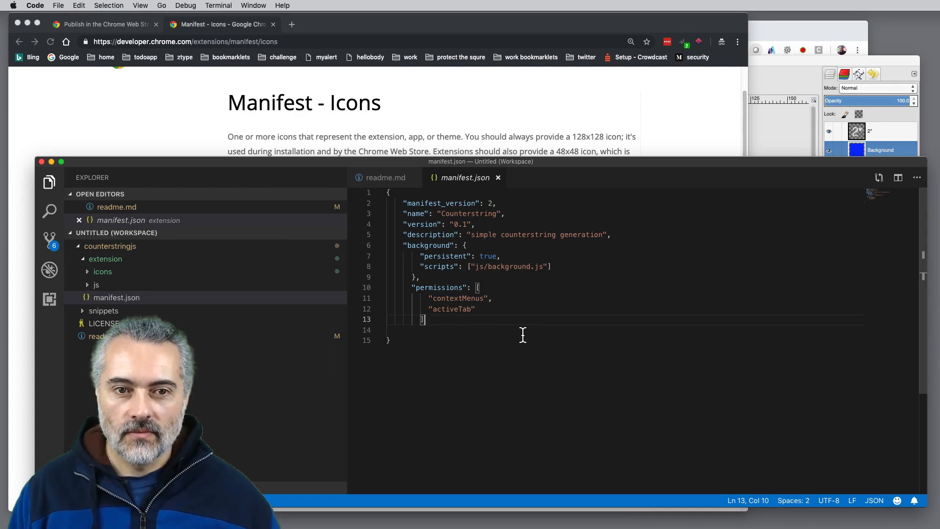
{"action": "type", "text": ","}
{"action": "key", "text": "Return"}
{"action": "key", "text": "super+v"}
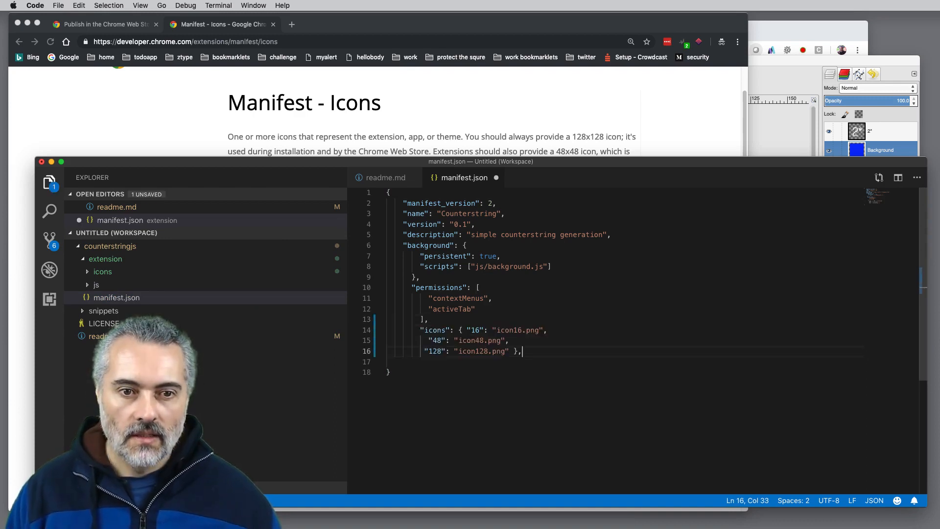
- Point the 16, 48 and 128 entries to icons/icon16x16.png, icons/icon48x48.png and icons/icon128x128.png, remove the trailing comma, and save manifest.json
{"action": "key", "text": "Home"}
{"action": "key", "text": "Home"}
{"action": "key", "text": "Up"}
{"action": "key", "text": "Up"}
{"action": "key", "text": "Up"}
{"action": "key", "text": "Up"}
{"action": "key", "text": "Up"}
{"action": "key", "text": "Up"}
{"action": "key", "text": "Up"}
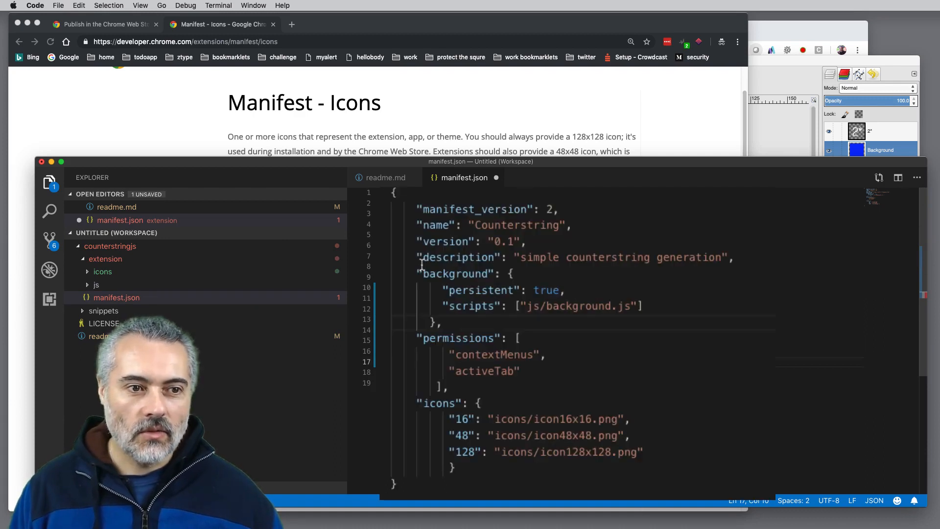
{"action": "key", "text": "super+s"}
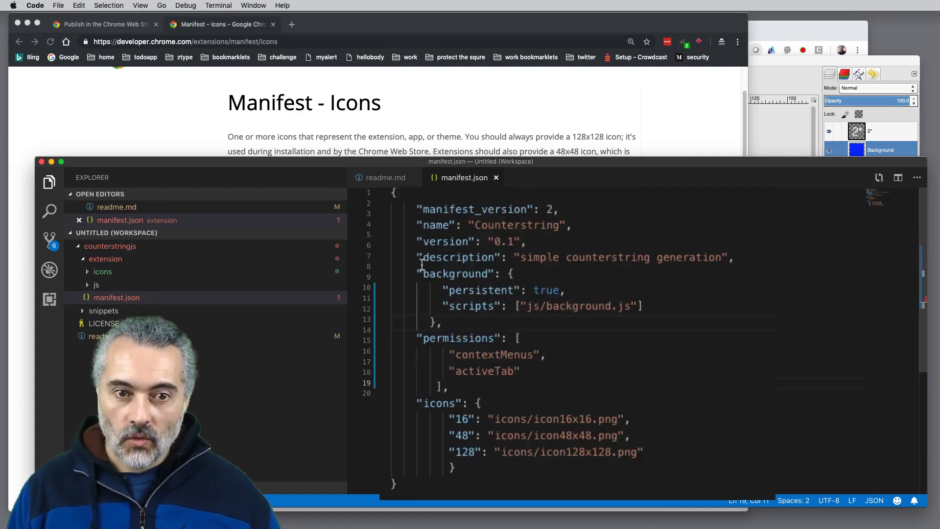
{"action": "key", "text": "Up"}
{"action": "key", "text": "End"}
{"action": "key", "text": "BackSpace"}
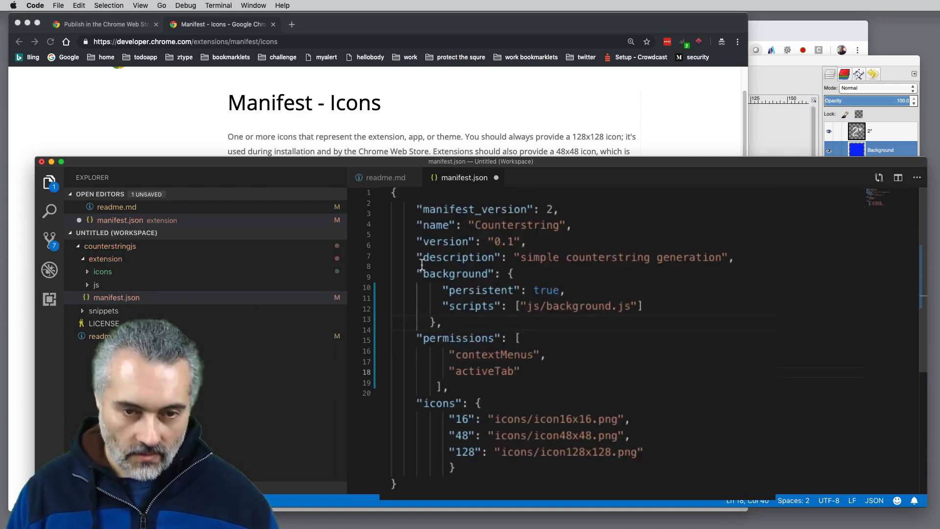
{"action": "key", "text": "super+s"}
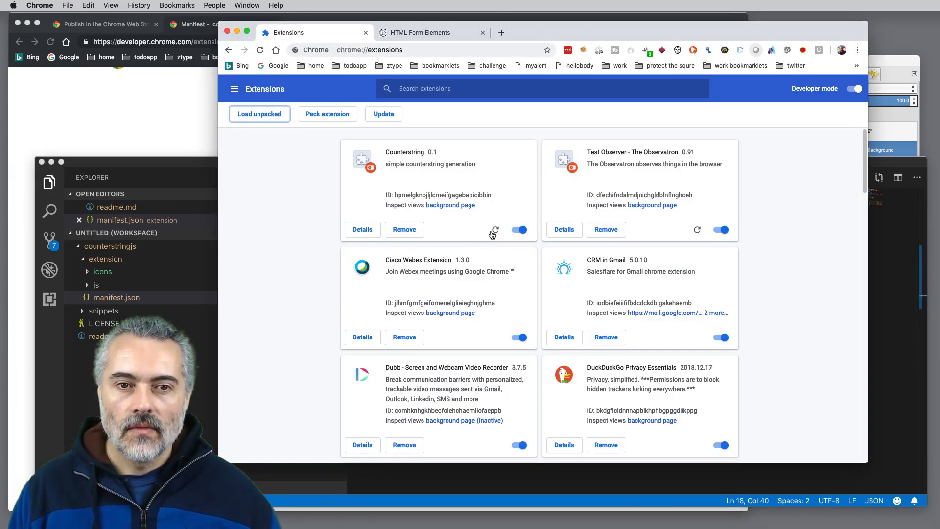
- In Chrome, reload the Counterstring extension and check its icon beside the Generate Counterstring entry offered for the extensions search field
{"action": "left_click", "coordinate": [494, 231]}
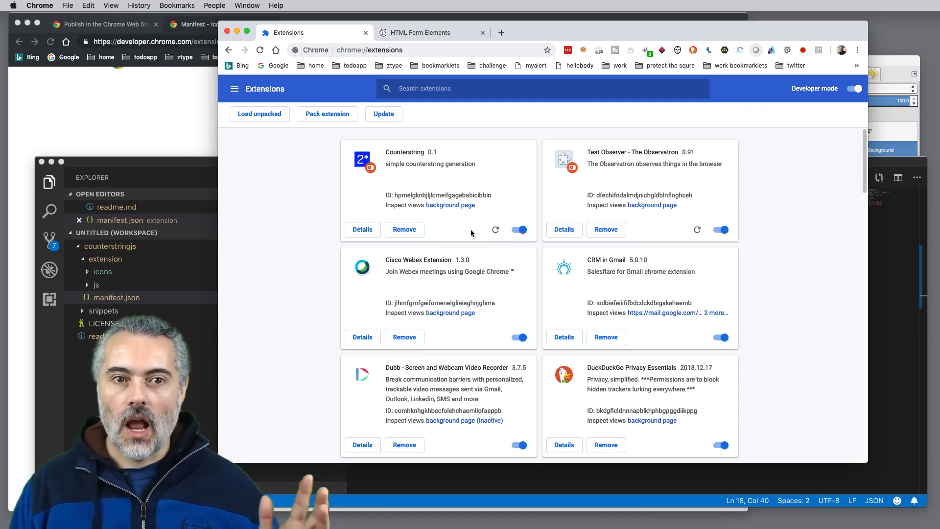
{"action": "right_click", "coordinate": [454, 90]}
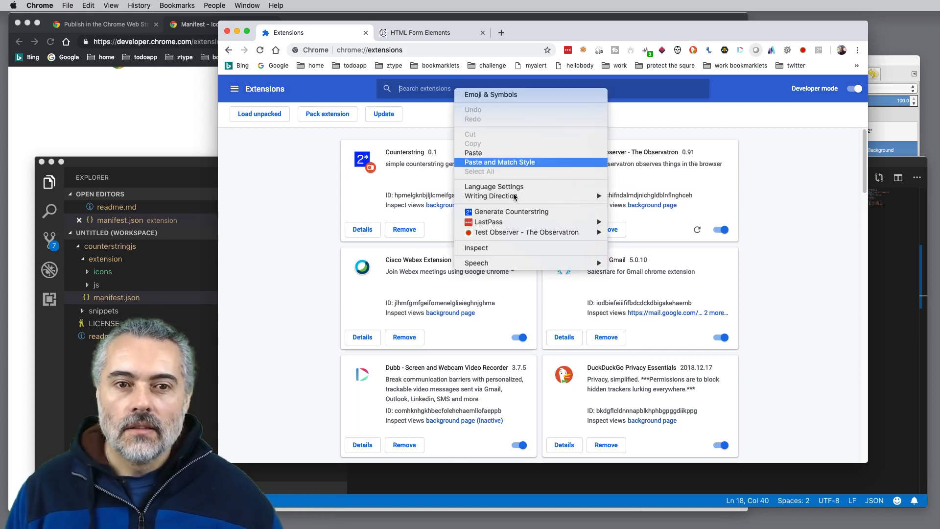
{"action": "left_click", "coordinate": [310, 194]}
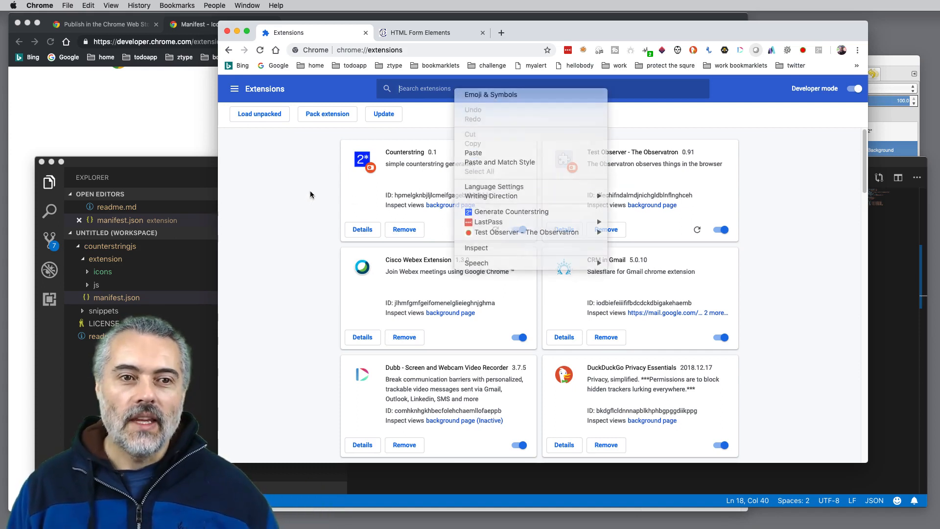
- Check the store content requirements on the Chrome Web Store publishing page, and add a "## Detailed Description" heading at the end of readme.md in Visual Studio Code
{"action": "left_click", "coordinate": [105, 105]}
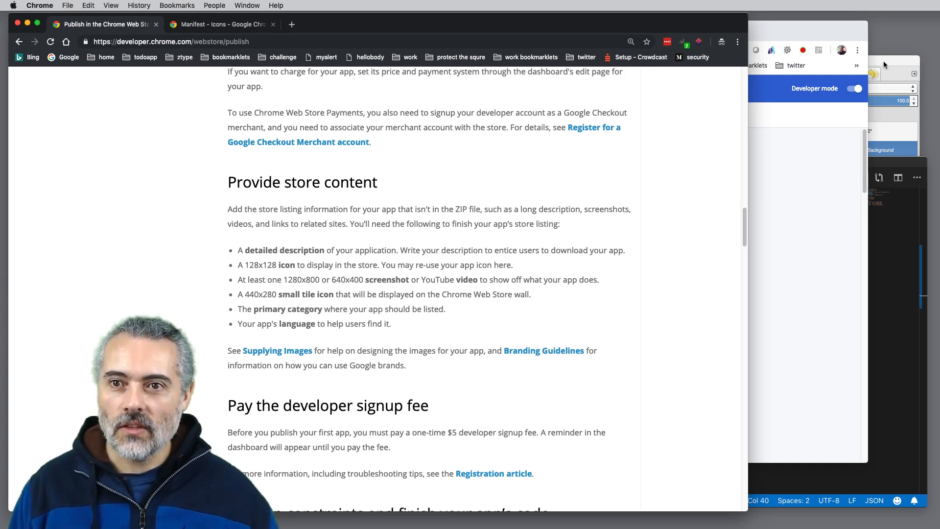
{"action": "left_click", "coordinate": [876, 260]}
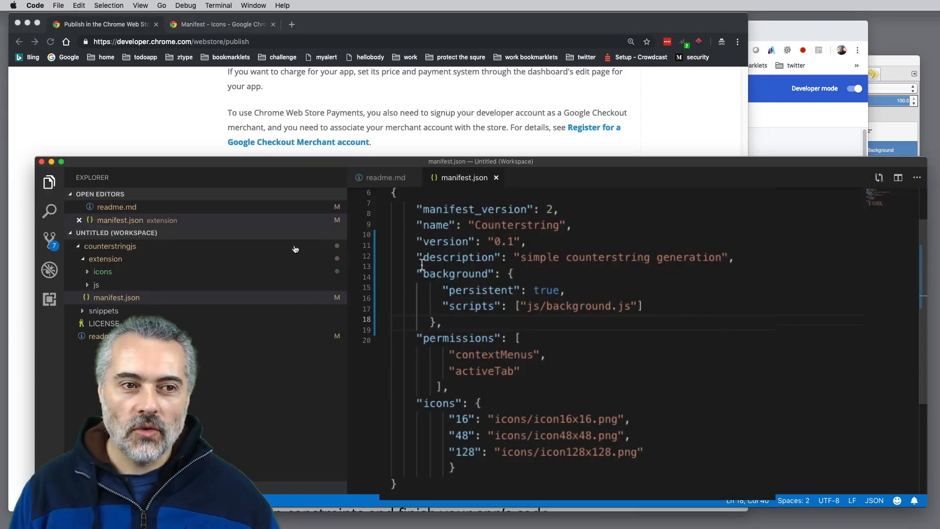
{"action": "key", "text": "ctrl+Tab"}
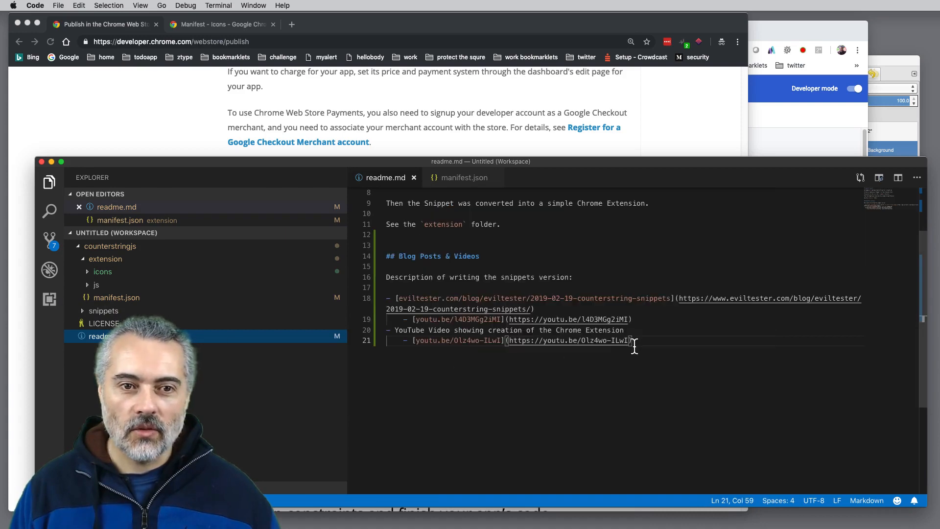
{"action": "key", "text": "Return"}
{"action": "key", "text": "Return"}
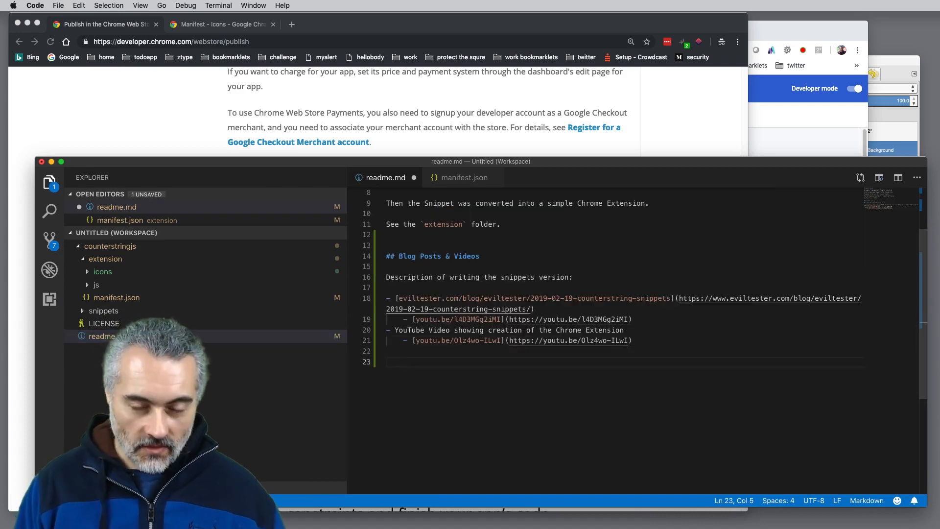
{"action": "key", "text": "BackSpace"}
{"action": "type", "text": "#"}
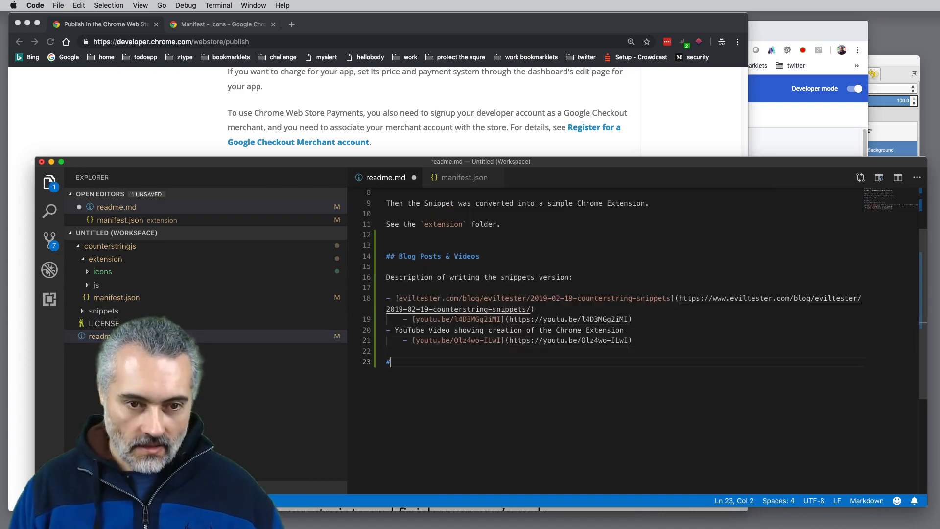
{"action": "type", "text": "# Detailed "}
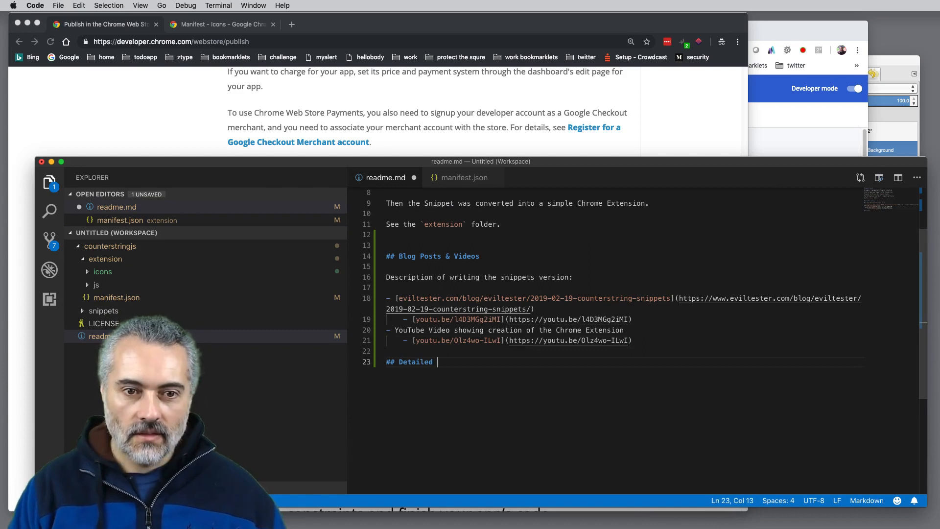
{"action": "type", "text": "Description"}
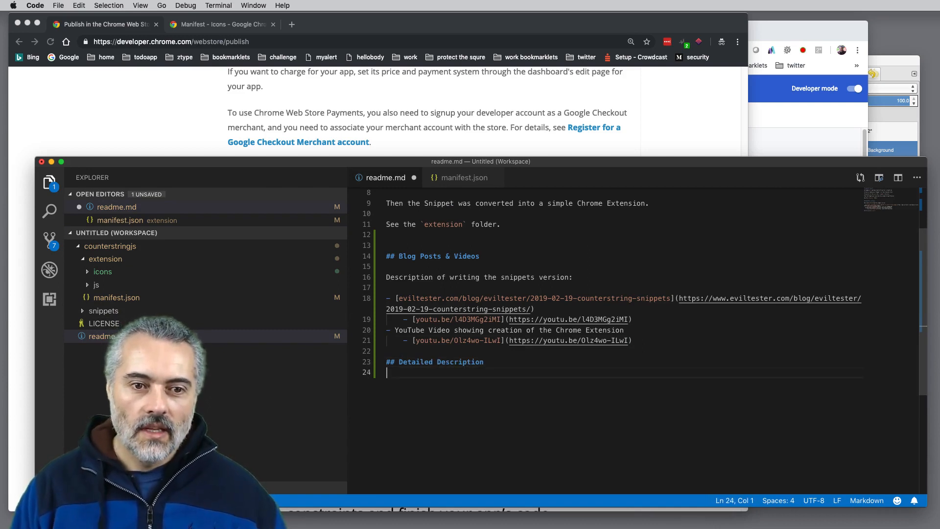
- Begin the description with "A simple CounterString generator, which displays a dialog asking for the number of characters.", adding the output sentence and notes on frames, GitHub and context menu
{"action": "key", "text": "Return"}
{"action": "key", "text": "Return"}
{"action": "type", "text": "A simple Cou"}
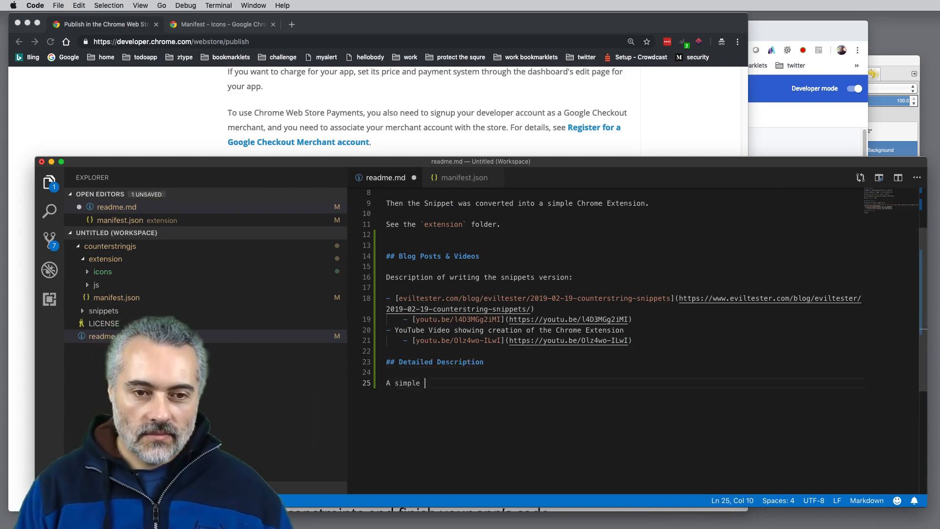
{"action": "type", "text": "nterString generator, which displays a dialog asking for the number of characters."}
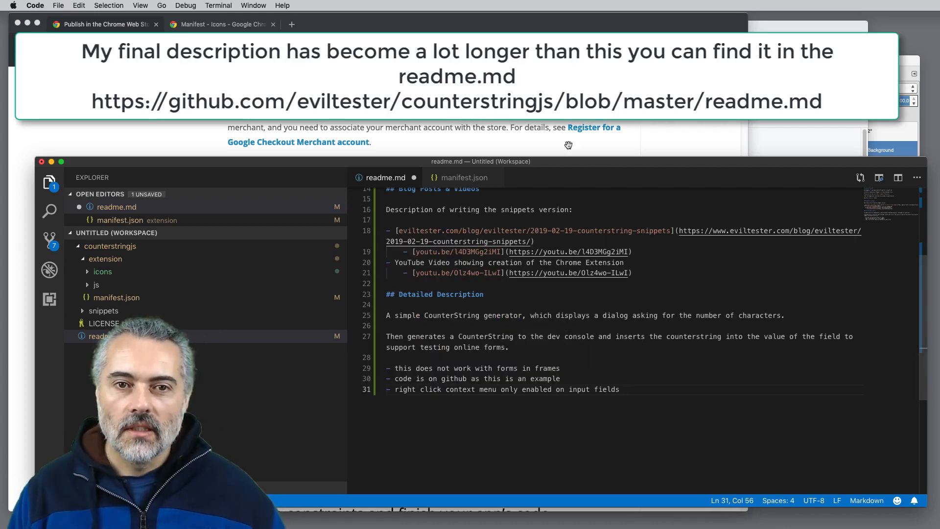
- With Snagit, capture the Username, Password and TextArea Comment section of the HTML Form Elements page, including the generated counterstring
{"action": "left_click", "coordinate": [476, 139]}
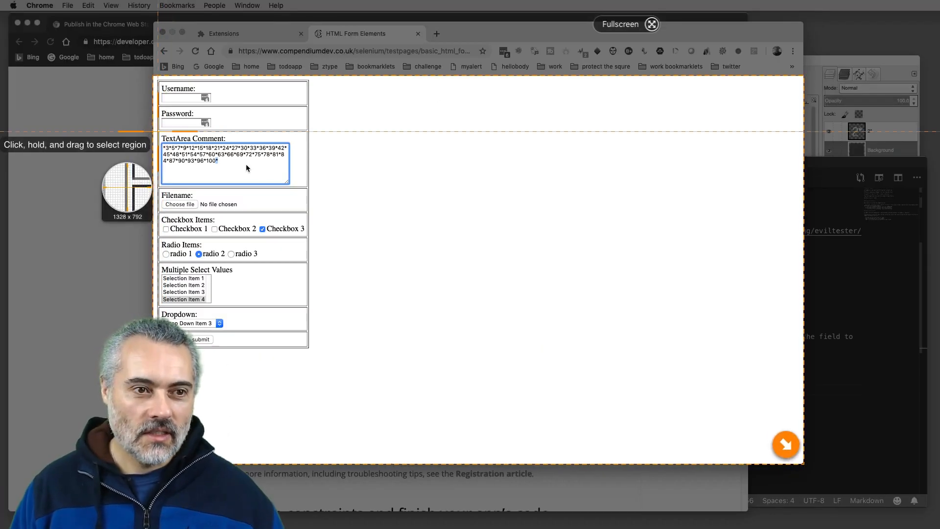
{"action": "left_click_drag", "start_coordinate": [157, 79], "coordinate": [307, 186]}
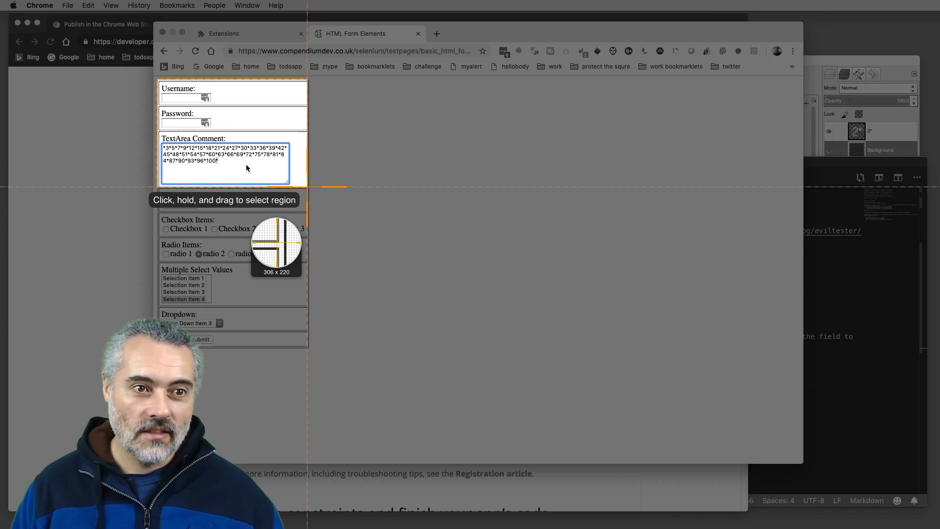
{"action": "left_click_drag", "start_coordinate": [308, 187], "coordinate": [308, 187]}
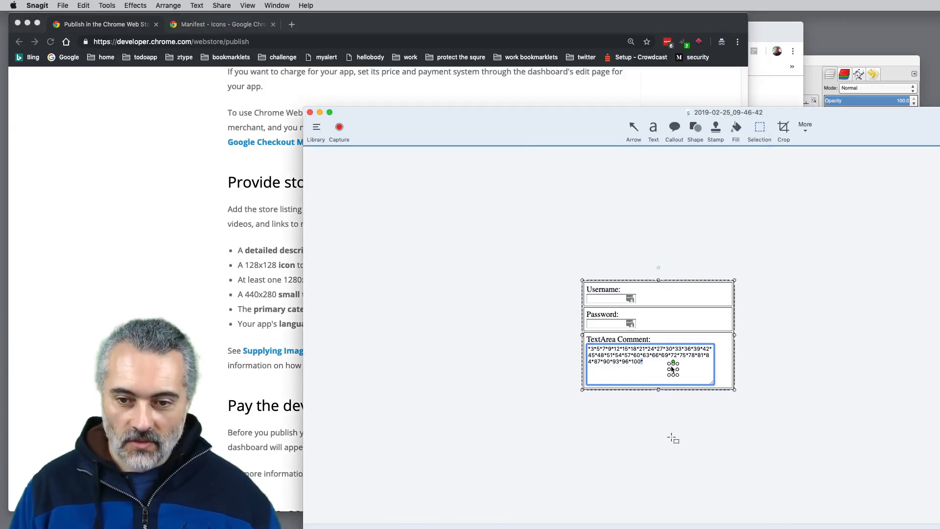
{"action": "left_click", "coordinate": [673, 370]}
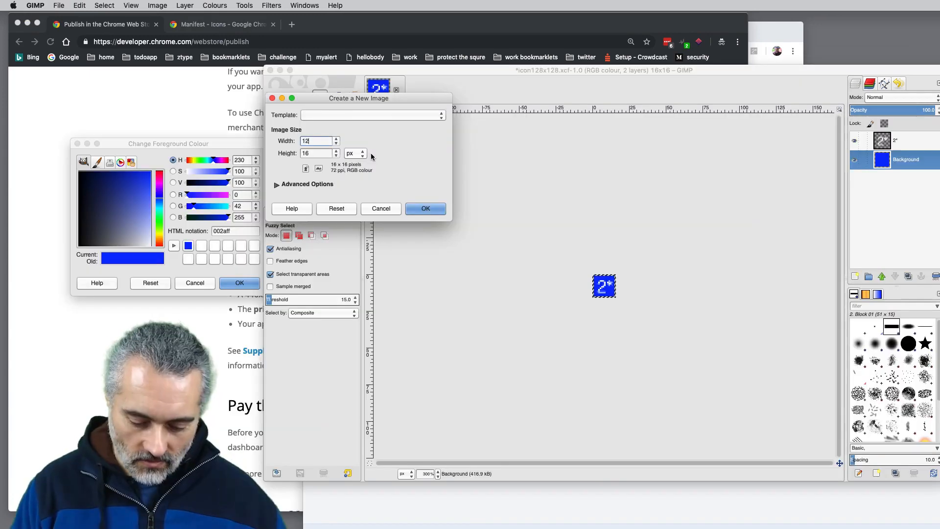
- In GIMP, create a new image 1280 px wide and 800 px high
{"action": "type", "text": "80"}
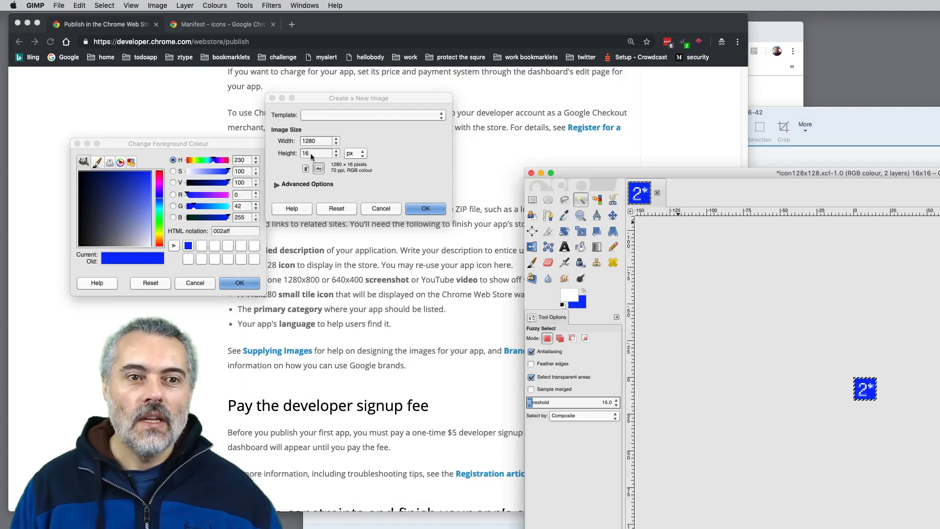
{"action": "double_click", "coordinate": [309, 153]}
{"action": "type", "text": "80"}
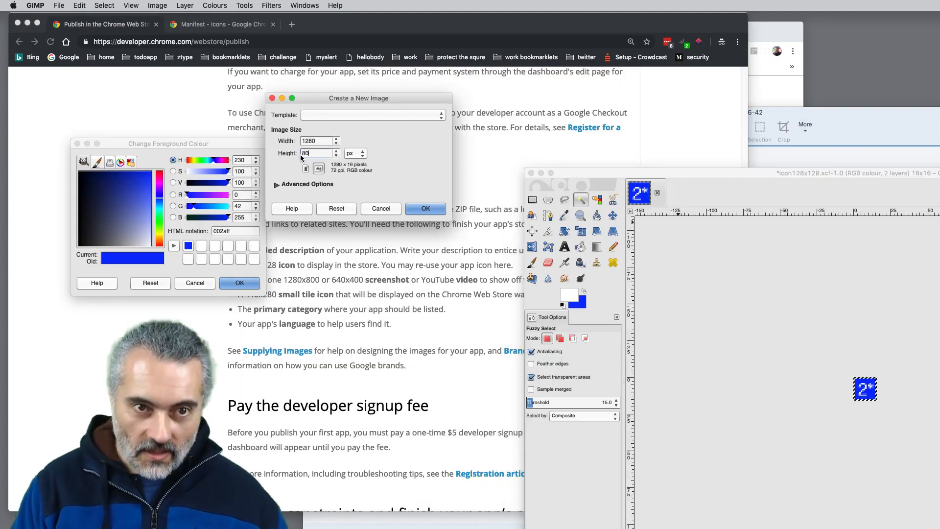
{"action": "type", "text": "0"}
{"action": "left_click", "coordinate": [426, 209]}
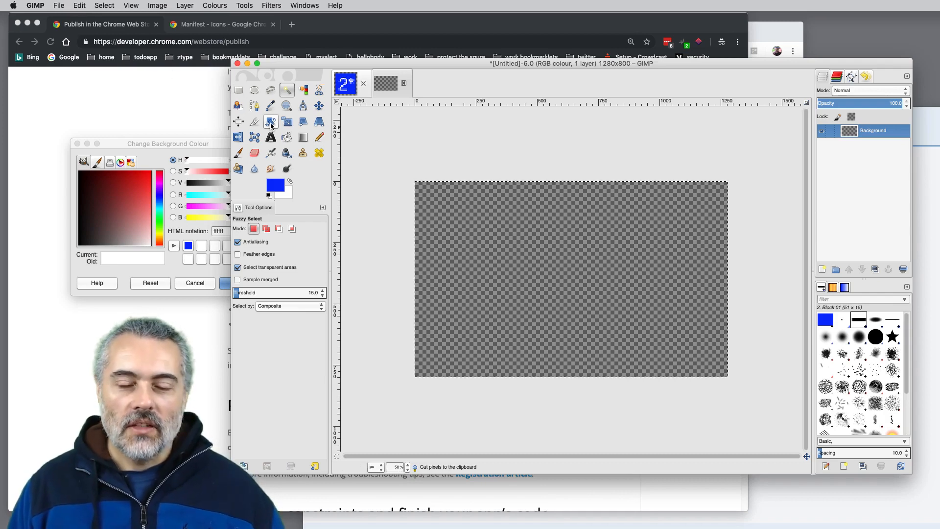
- Copy the form capture from Snagit, paste it into the blank GIMP image and move it by about -112, -56 px
{"action": "left_click", "coordinate": [925, 152]}
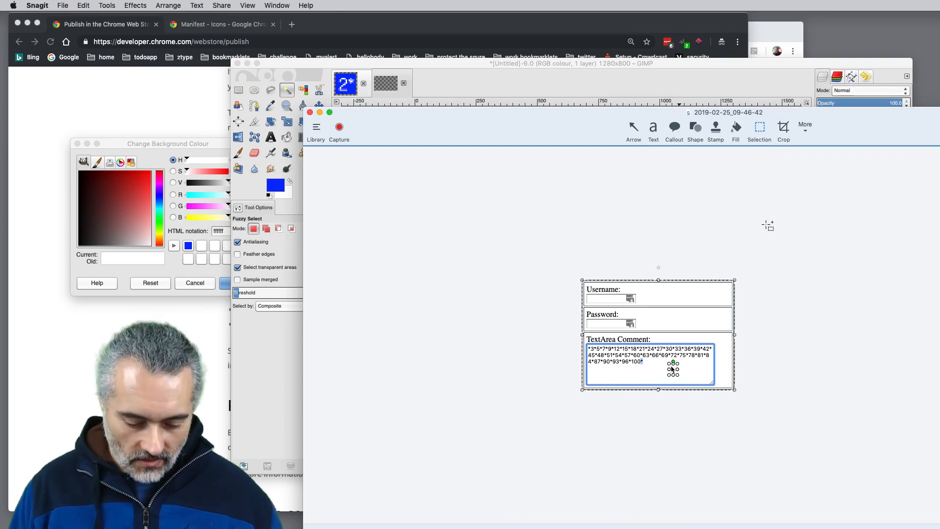
{"action": "left_click", "coordinate": [583, 71]}
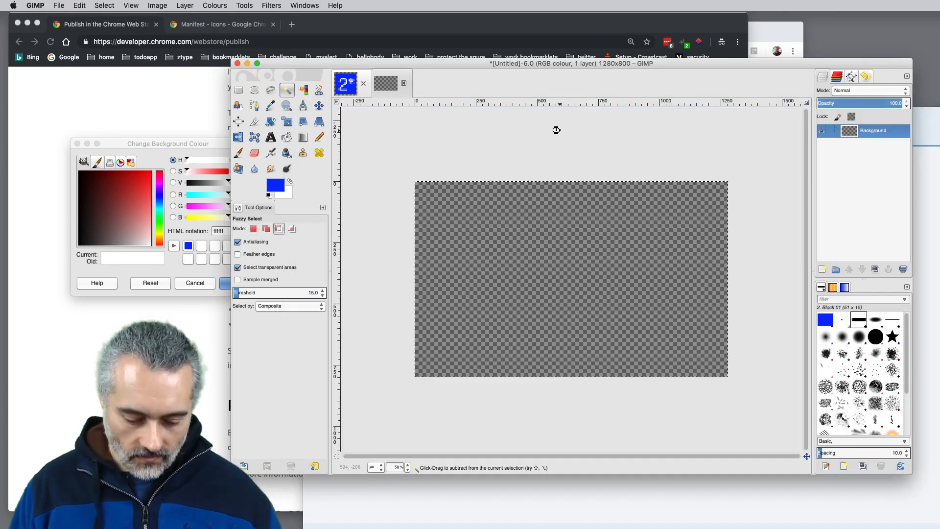
{"action": "key", "text": "super+v"}
{"action": "key", "text": "m"}
{"action": "left_click_drag", "start_coordinate": [532, 253], "coordinate": [505, 240]}
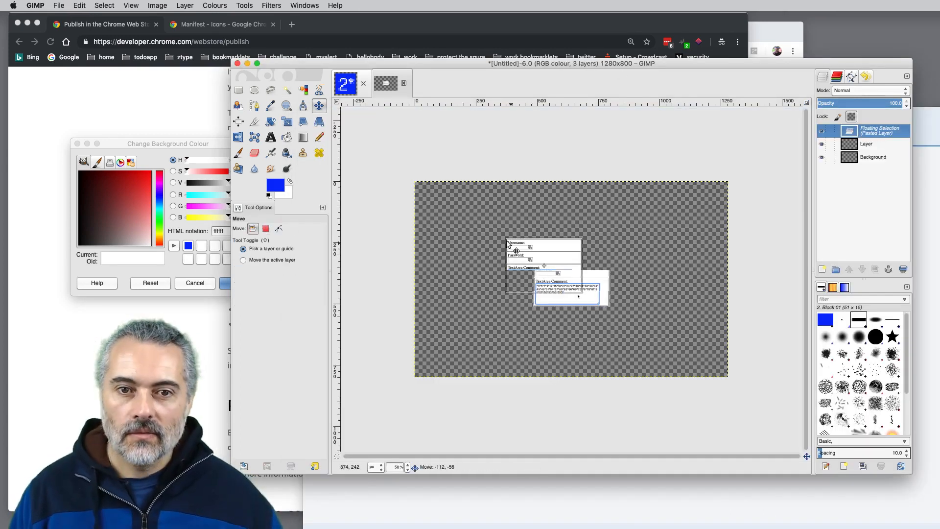
- Scale the pasted form capture to 1108 × 798 px with its aspect ratio kept, and centre it horizontally on the canvas
{"action": "left_click", "coordinate": [238, 123]}
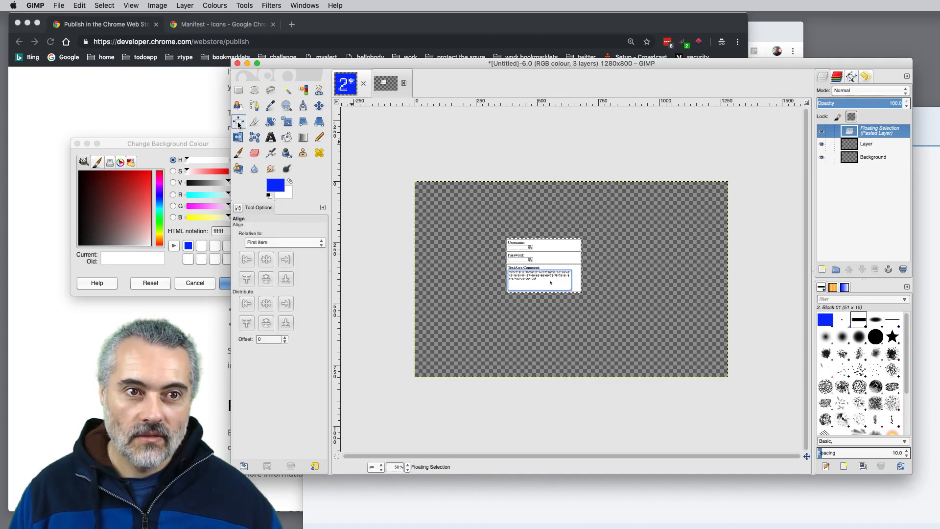
{"action": "left_click", "coordinate": [287, 122]}
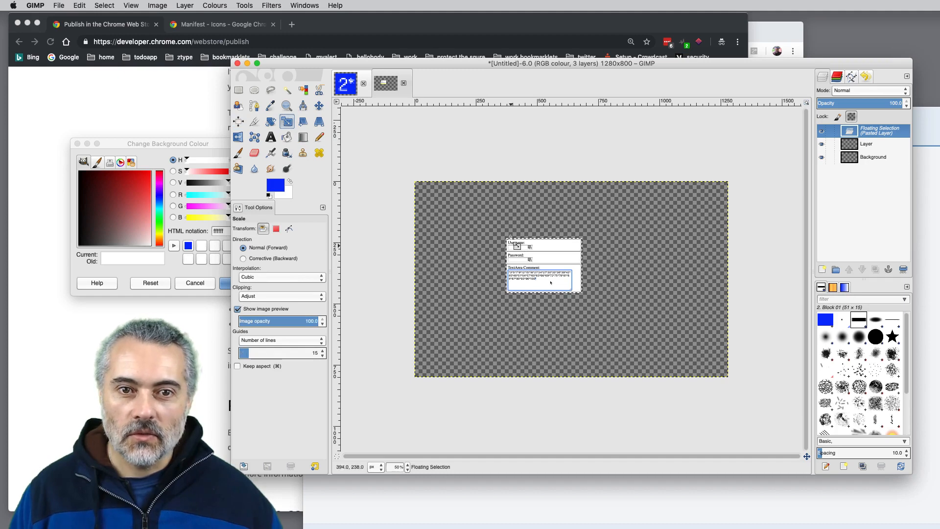
{"action": "left_click", "coordinate": [513, 248]}
{"action": "left_click_drag", "start_coordinate": [699, 369], "coordinate": [711, 385]}
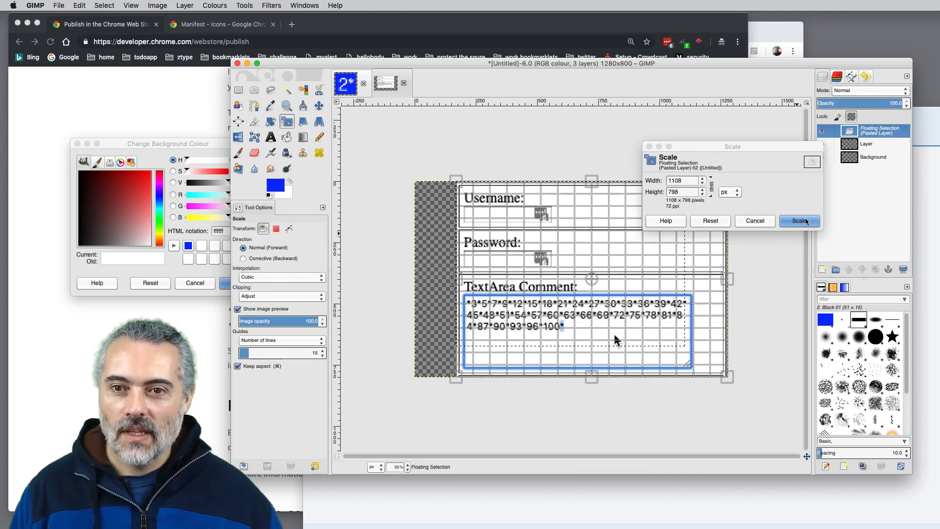
{"action": "left_click", "coordinate": [804, 221]}
{"action": "left_click", "coordinate": [804, 221]}
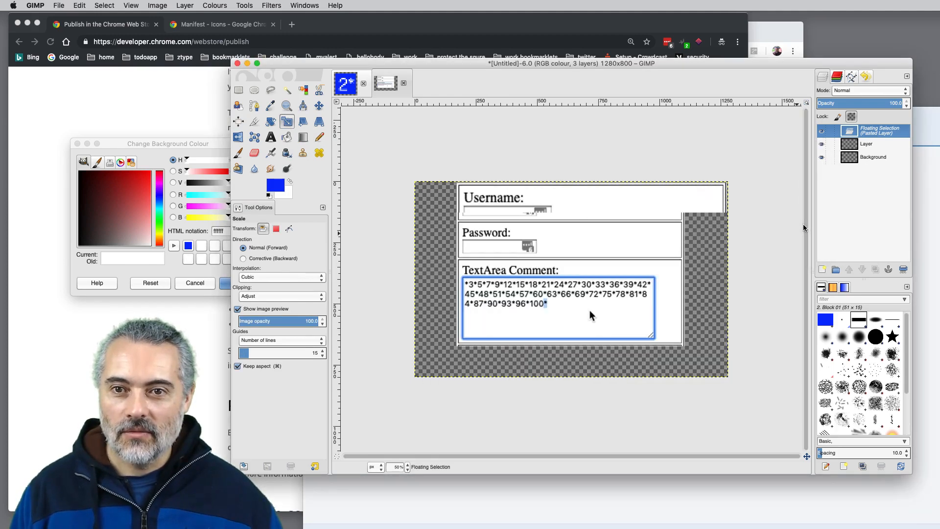
{"action": "left_click", "coordinate": [320, 109]}
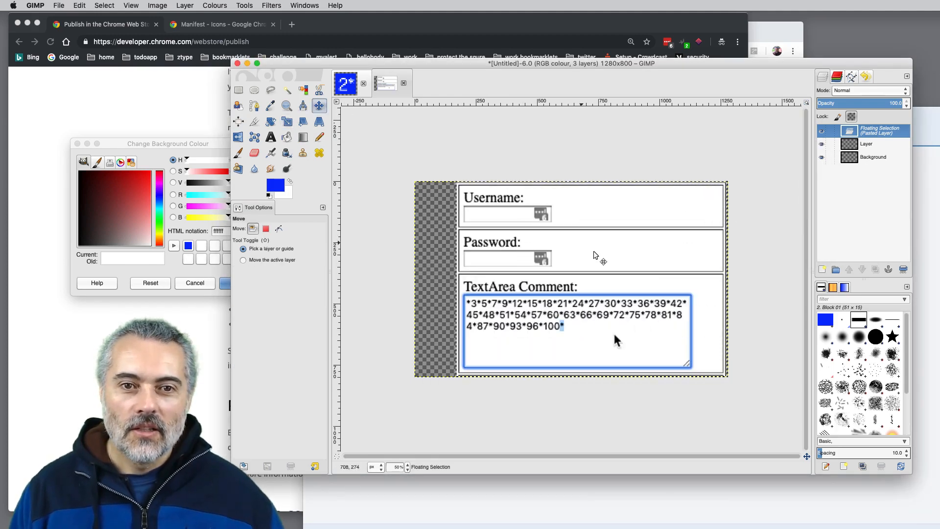
{"action": "left_click_drag", "start_coordinate": [594, 257], "coordinate": [578, 256]}
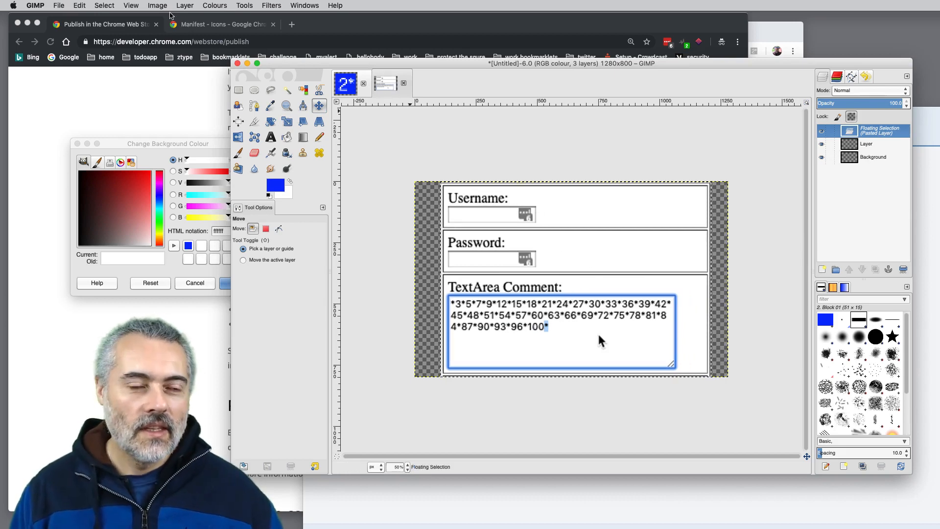
- Create an images folder inside the counterstringjs folder and save the image there as screenshot.xcf
{"action": "left_click", "coordinate": [59, 4]}
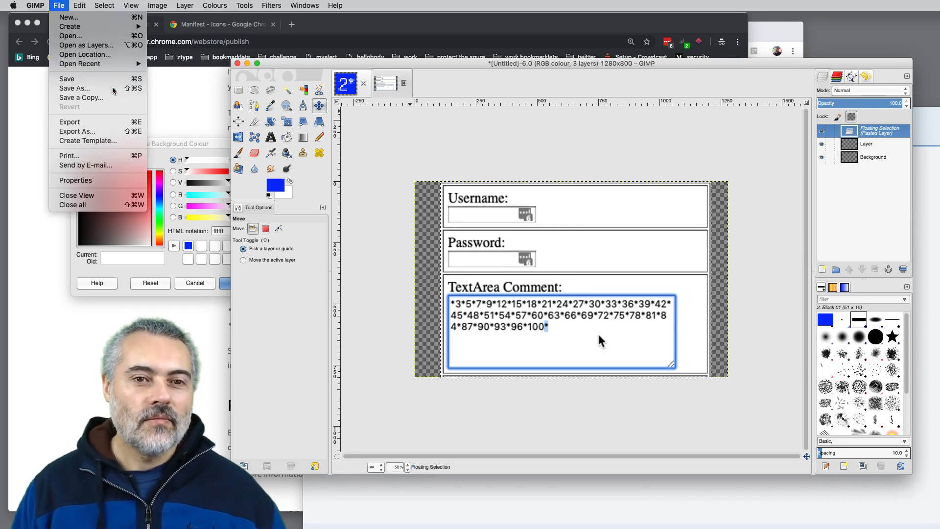
{"action": "left_click", "coordinate": [381, 176]}
{"action": "key", "text": "super+s"}
{"action": "left_click", "coordinate": [543, 83]}
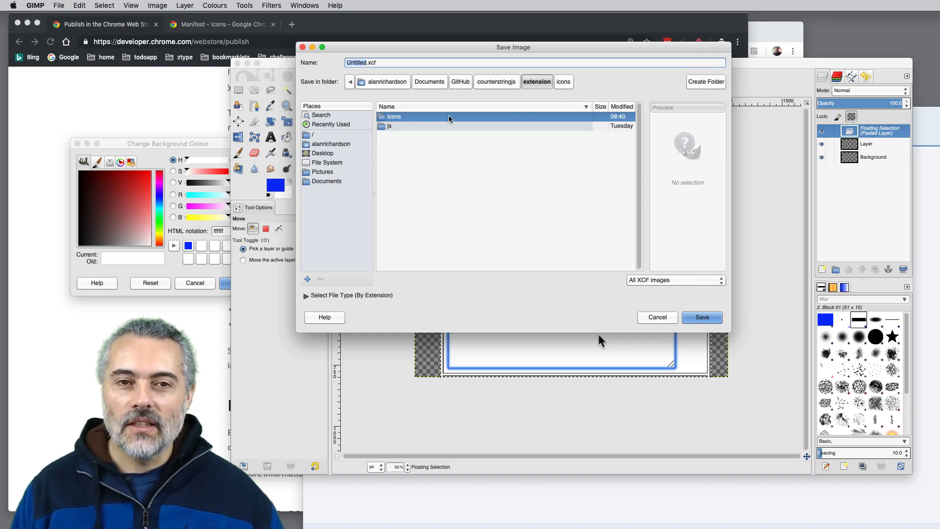
{"action": "left_click", "coordinate": [486, 81]}
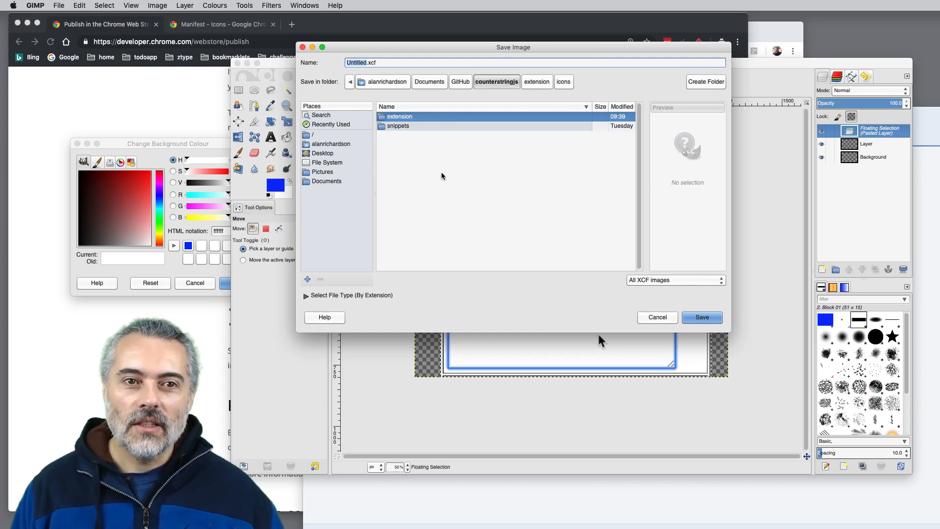
{"action": "left_click", "coordinate": [713, 86]}
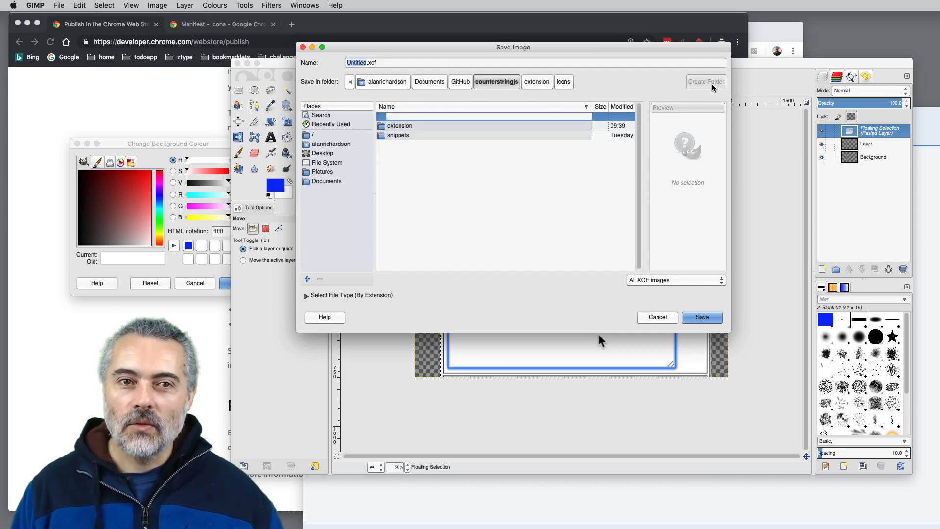
{"action": "type", "text": "images"}
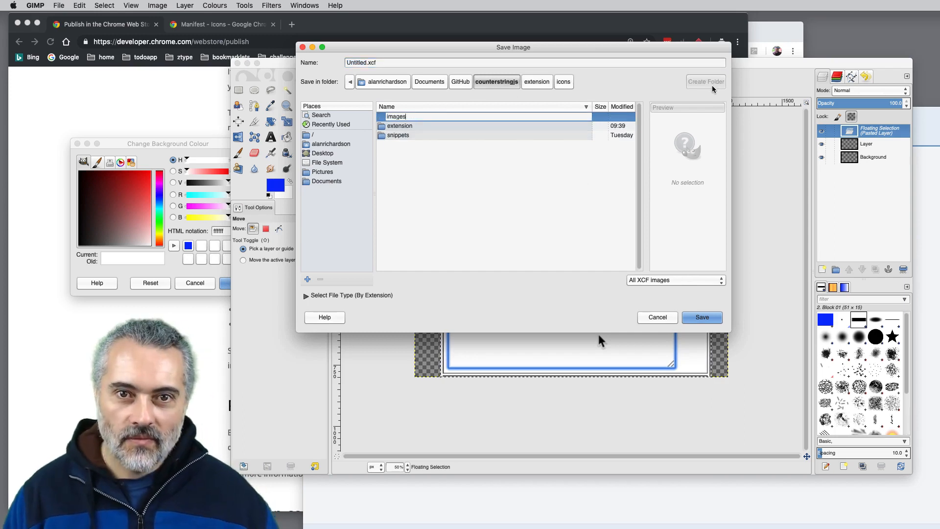
{"action": "key", "text": "Return"}
{"action": "type", "text": "screens"}
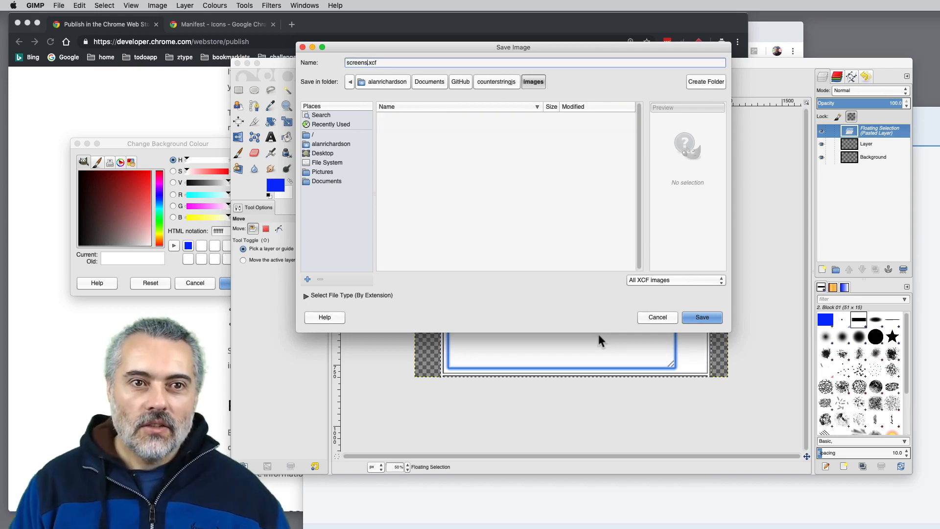
{"action": "type", "text": "hot"}
{"action": "key", "text": "Return"}
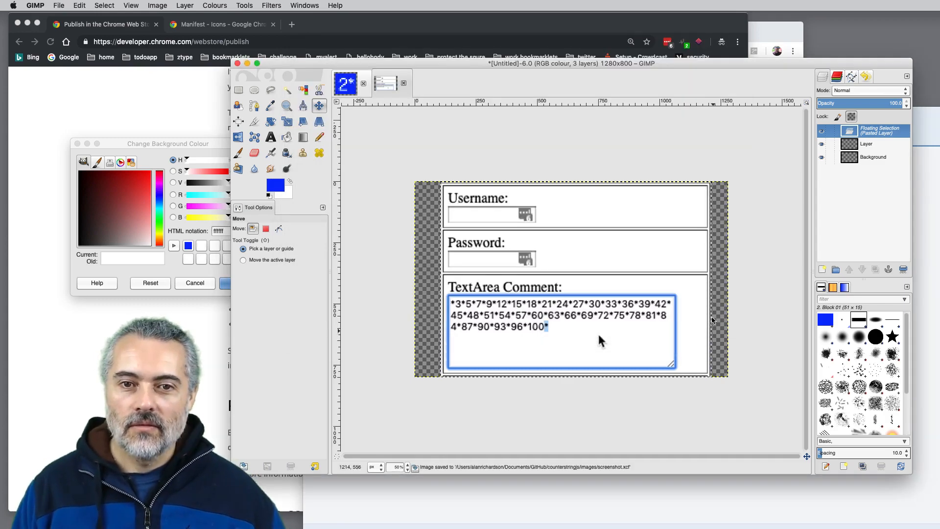
- Export the image to the images folder as screenshot-1280x800.png with the current PNG options
{"action": "left_click", "coordinate": [59, 6]}
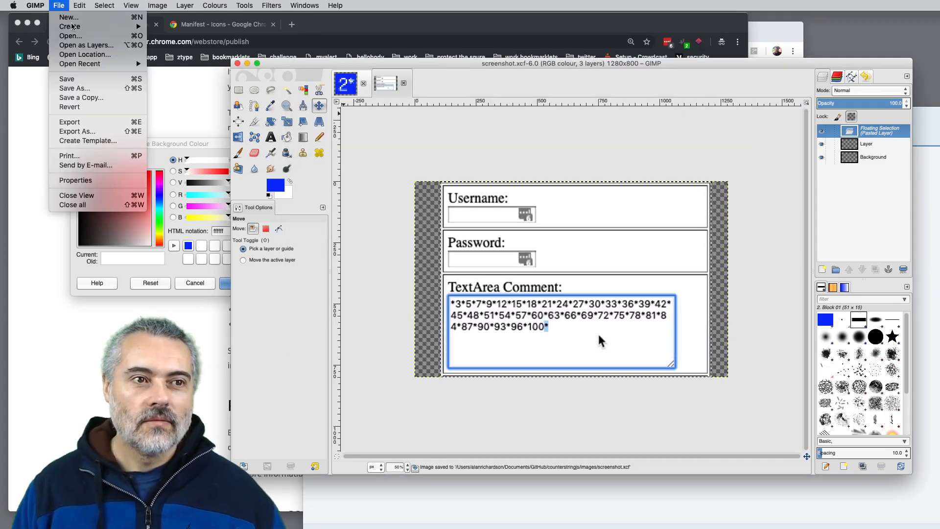
{"action": "left_click", "coordinate": [113, 131]}
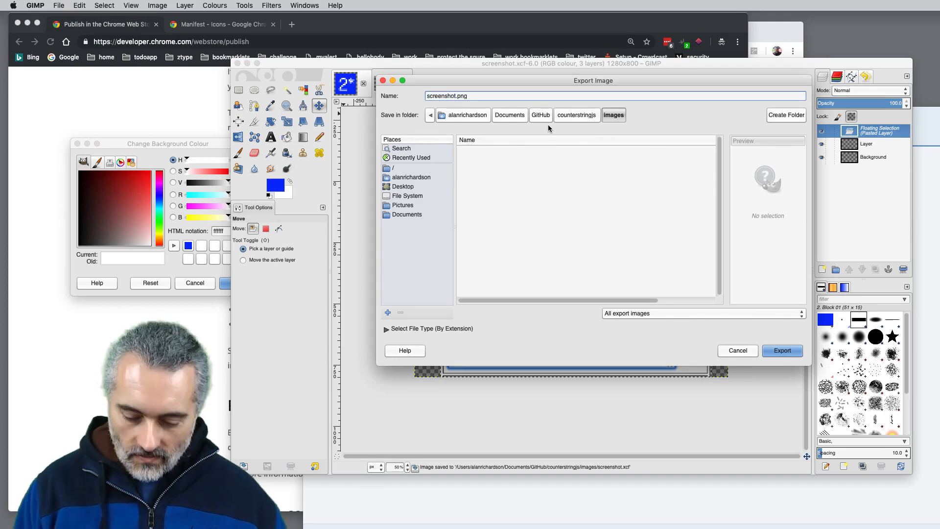
{"action": "type", "text": "-1280x"}
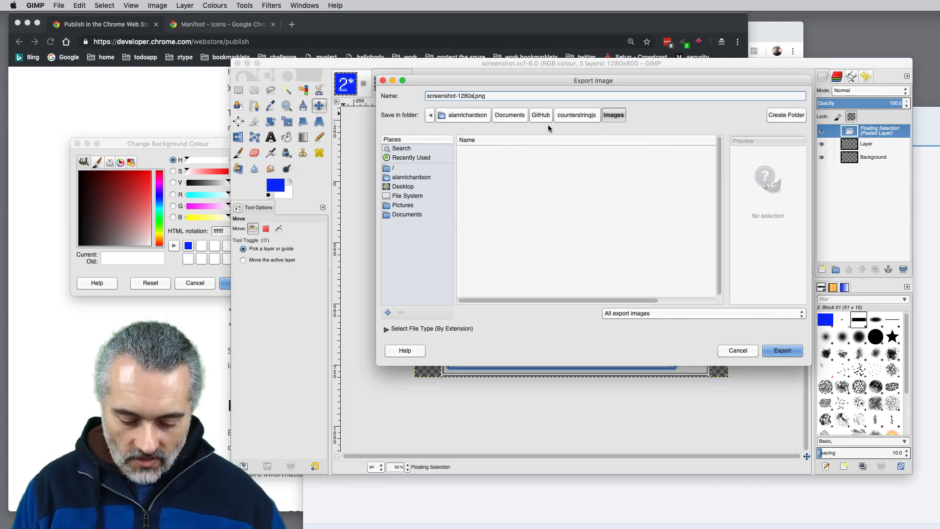
{"action": "type", "text": "800"}
{"action": "left_click", "coordinate": [784, 352]}
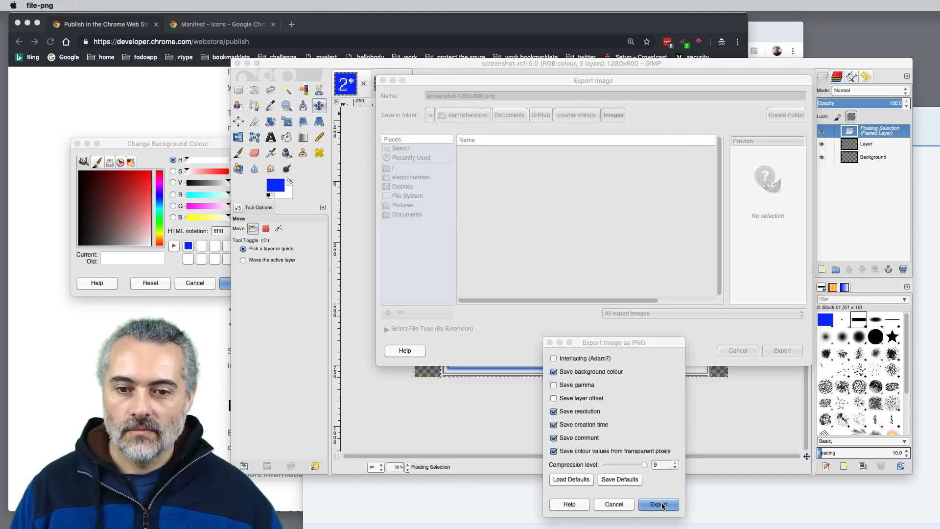
{"action": "left_click", "coordinate": [660, 505]}
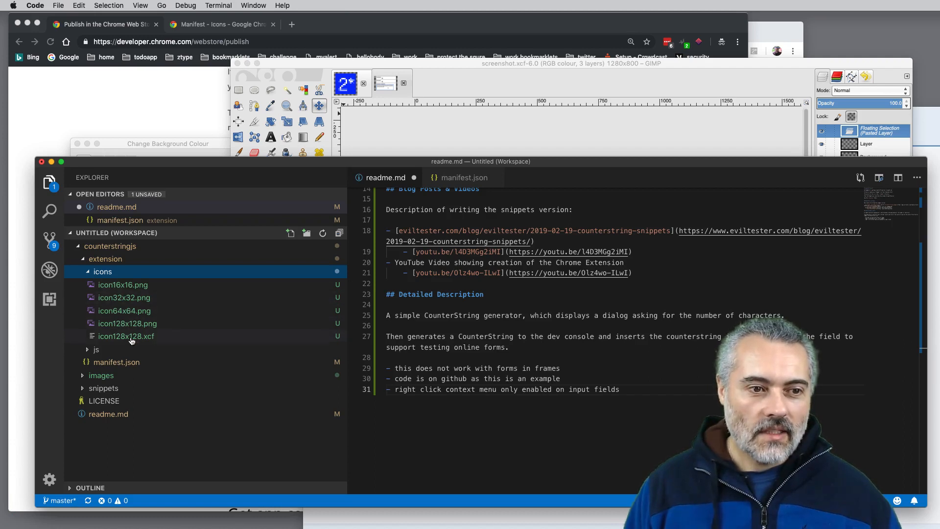
- Move icon128x128.xcf from the icons folder to the images folder, and inspect both folders in Finder
{"action": "left_click_drag", "start_coordinate": [132, 340], "coordinate": [103, 380]}
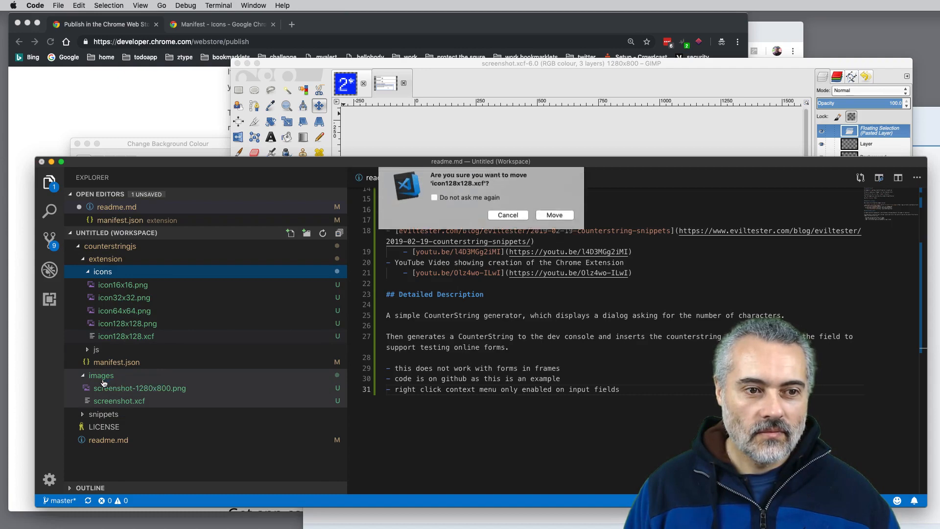
{"action": "left_click", "coordinate": [555, 220]}
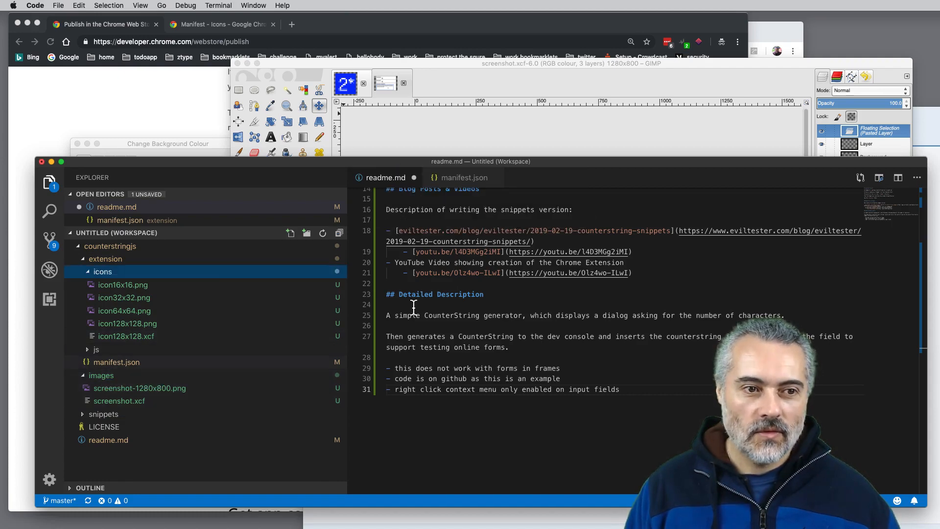
{"action": "right_click", "coordinate": [103, 271]}
{"action": "key", "text": "Escape"}
{"action": "key", "text": "super+alt+r"}
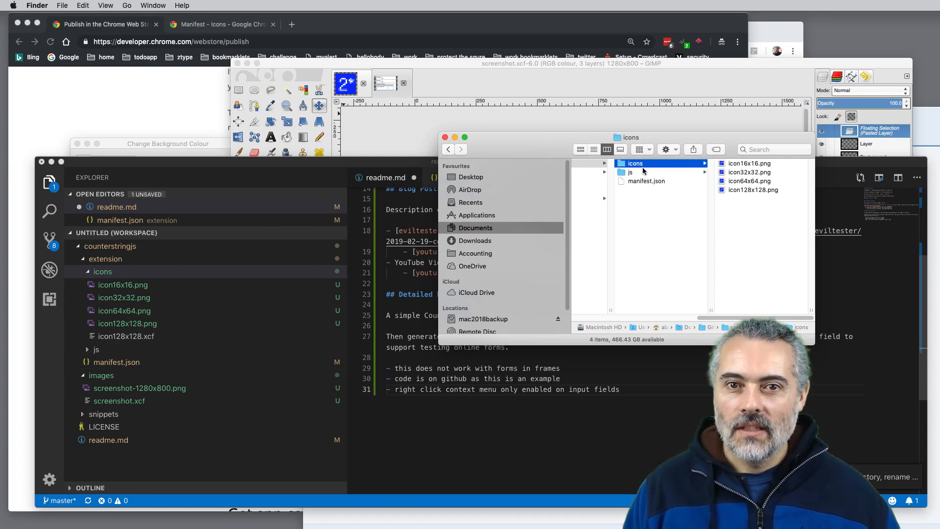
{"action": "scroll", "coordinate": [740, 313], "scroll_direction": "left", "scroll_amount": 5}
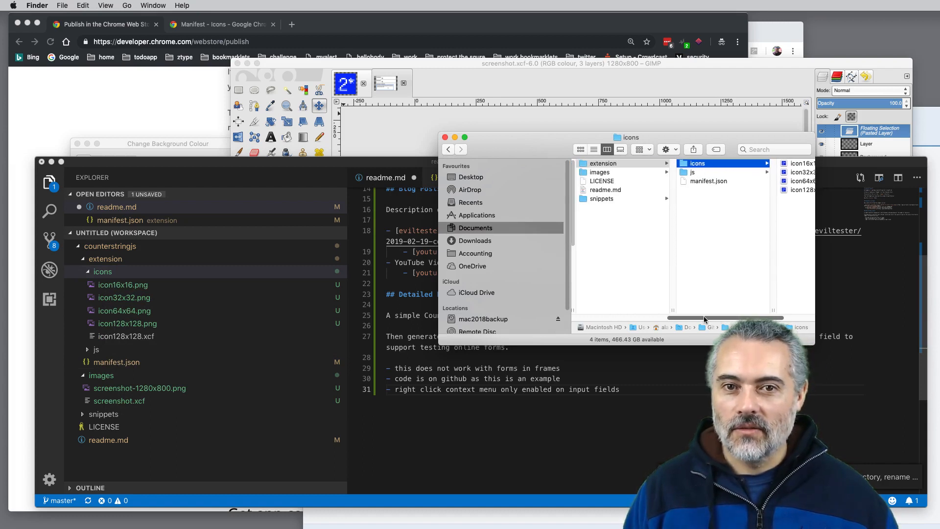
{"action": "left_click", "coordinate": [628, 174]}
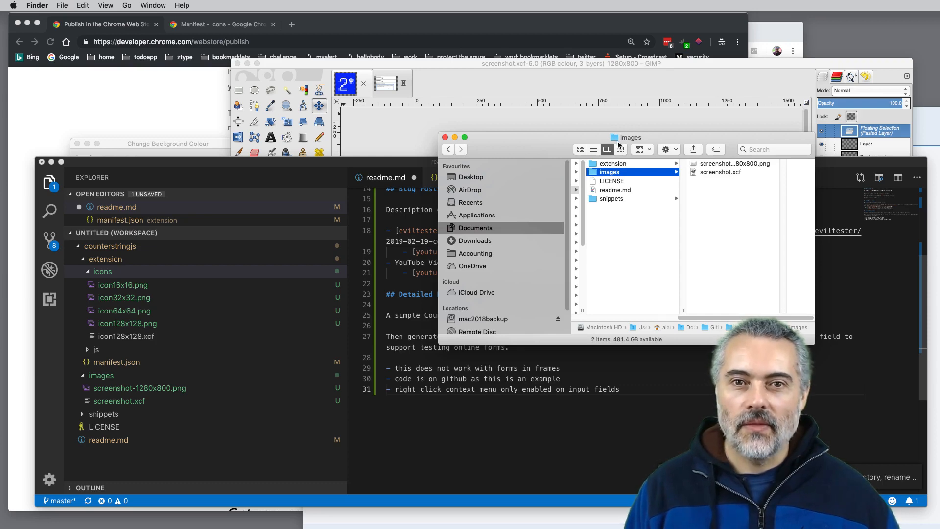
{"action": "left_click_drag", "start_coordinate": [453, 140], "coordinate": [332, 240]}
- Switch to Chrome and review the publishing guide's section on creating the app's zip file and its required items
{"action": "key", "text": "super+Tab"}
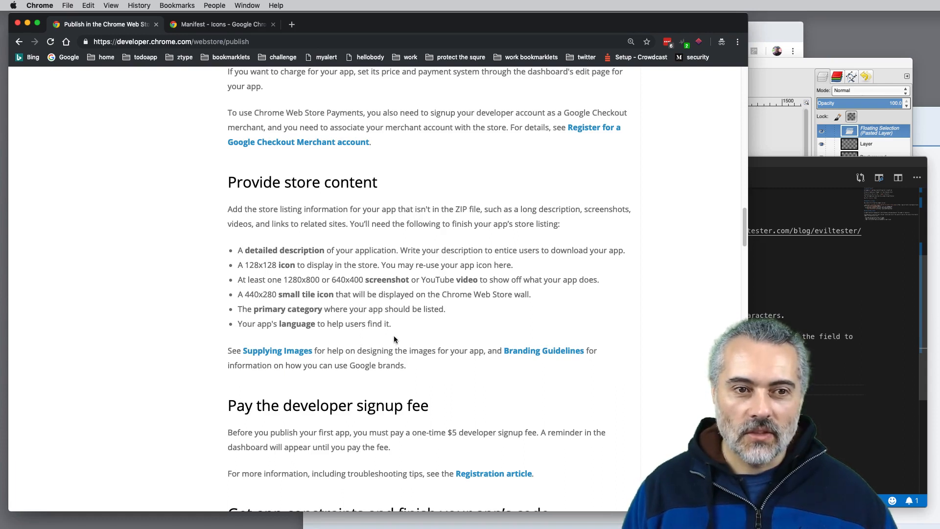
{"action": "scroll", "coordinate": [405, 271], "scroll_direction": "up", "scroll_amount": 15}
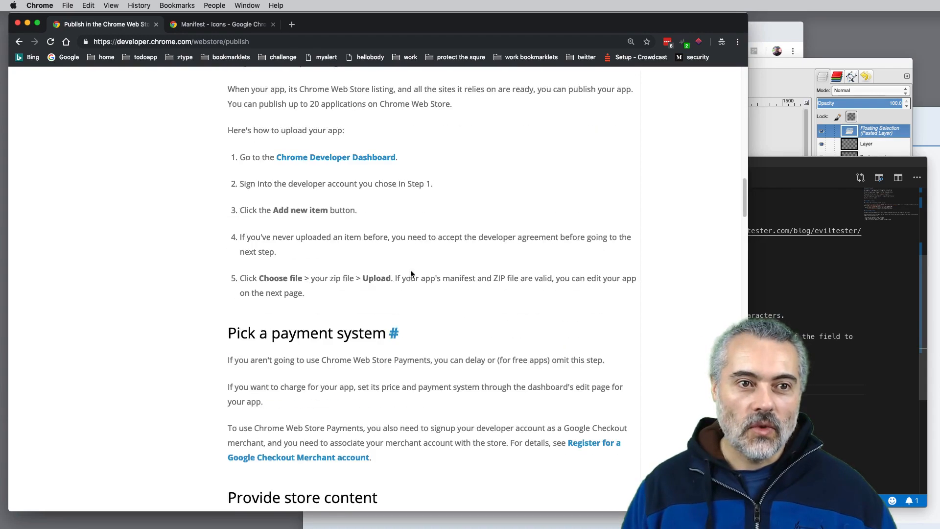
{"action": "scroll", "coordinate": [414, 272], "scroll_direction": "down", "scroll_amount": 5}
{"action": "scroll", "coordinate": [387, 294], "scroll_direction": "down", "scroll_amount": 1}
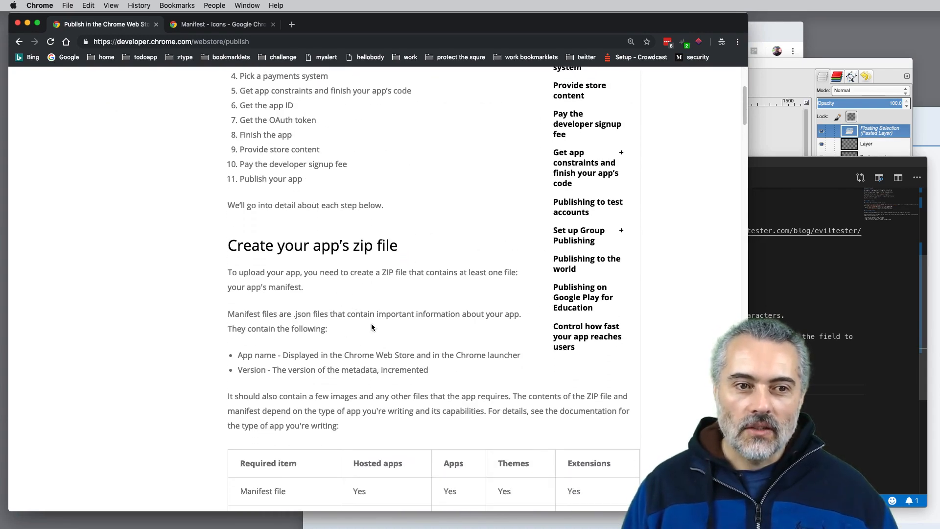
{"action": "scroll", "coordinate": [426, 304], "scroll_direction": "down", "scroll_amount": 1}
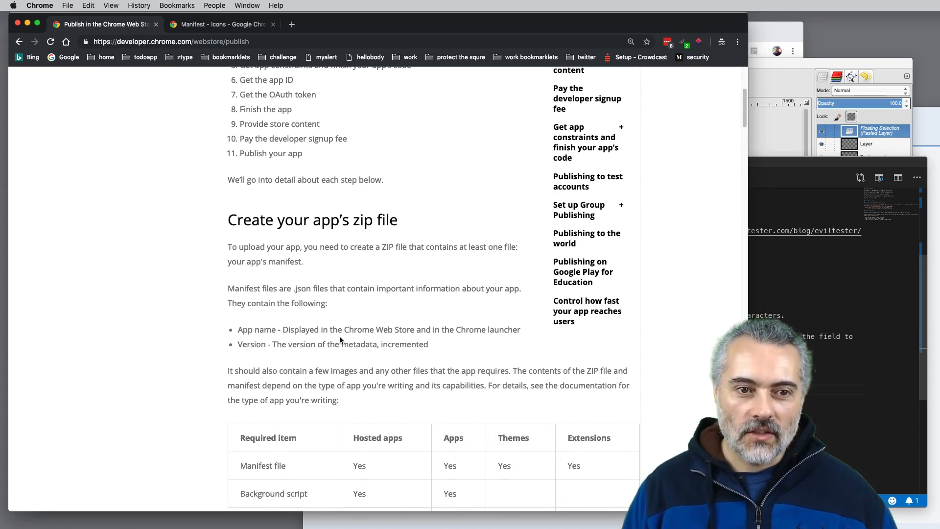
{"action": "scroll", "coordinate": [721, 142], "scroll_direction": "down", "scroll_amount": 4}
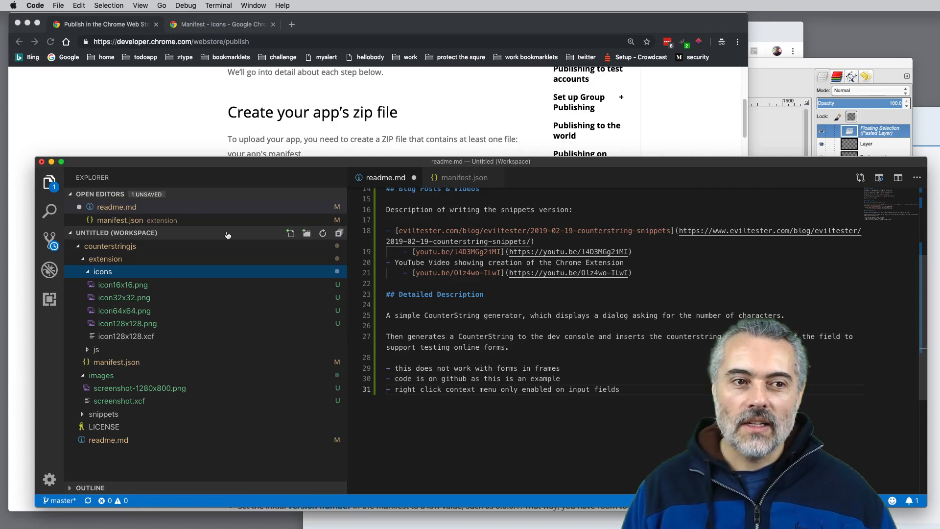
- In Finder, compress the extension folder inside counterstringjs into a ZIP archive
{"action": "key", "text": "super+Tab"}
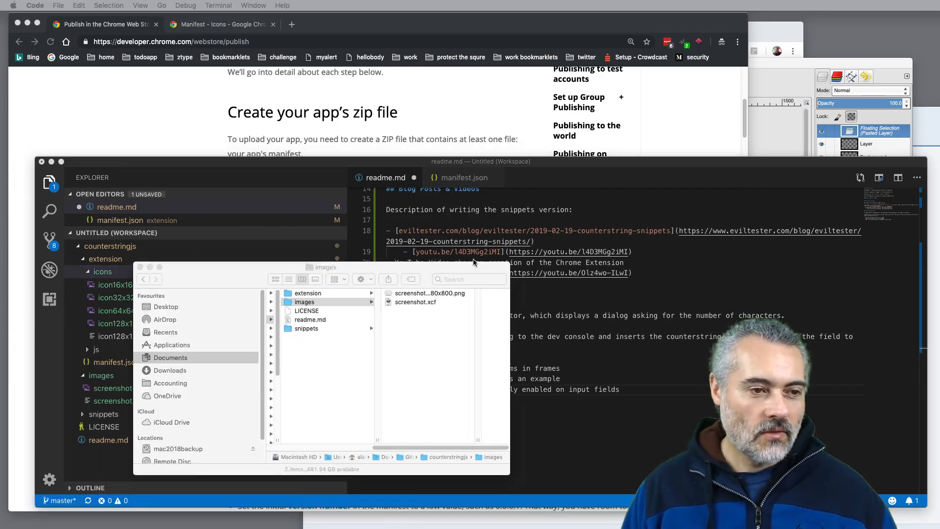
{"action": "left_click", "coordinate": [441, 302]}
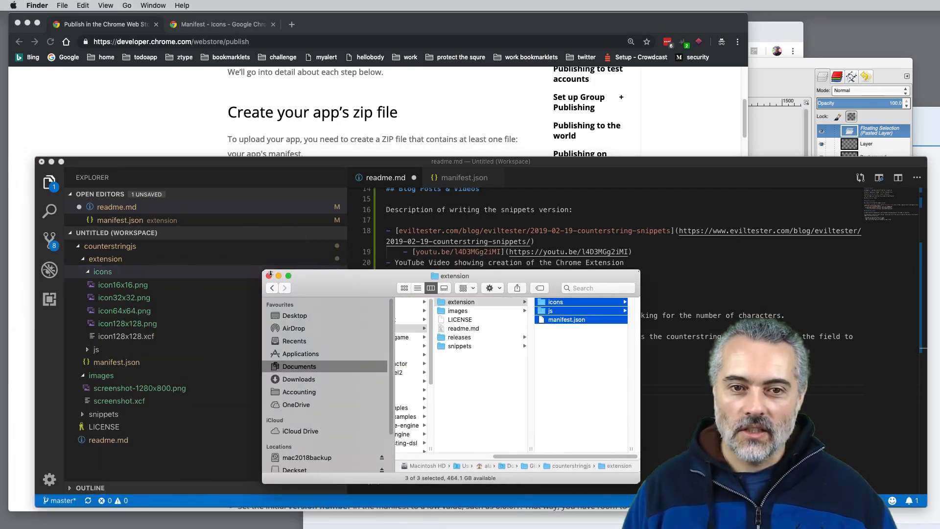
{"action": "right_click", "coordinate": [440, 302]}
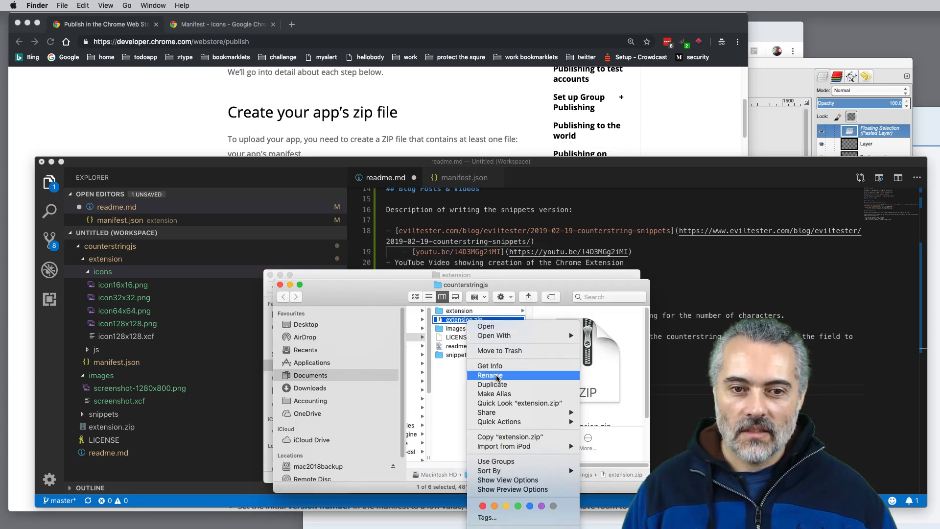
- Rename extension.zip as counterstringjs-v0-1.zip
{"action": "key", "text": "Escape"}
{"action": "key", "text": "Return"}
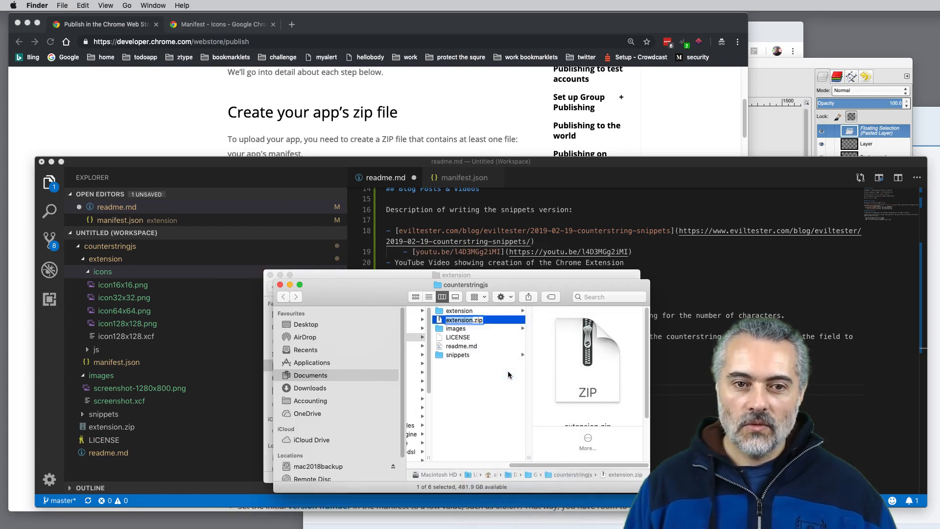
{"action": "type", "text": "counterstringjs"}
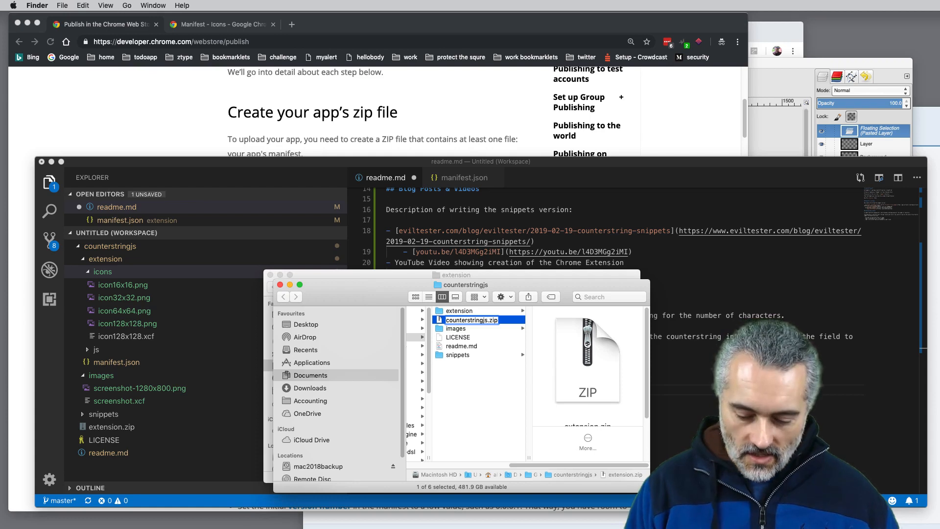
{"action": "type", "text": "-v0"}
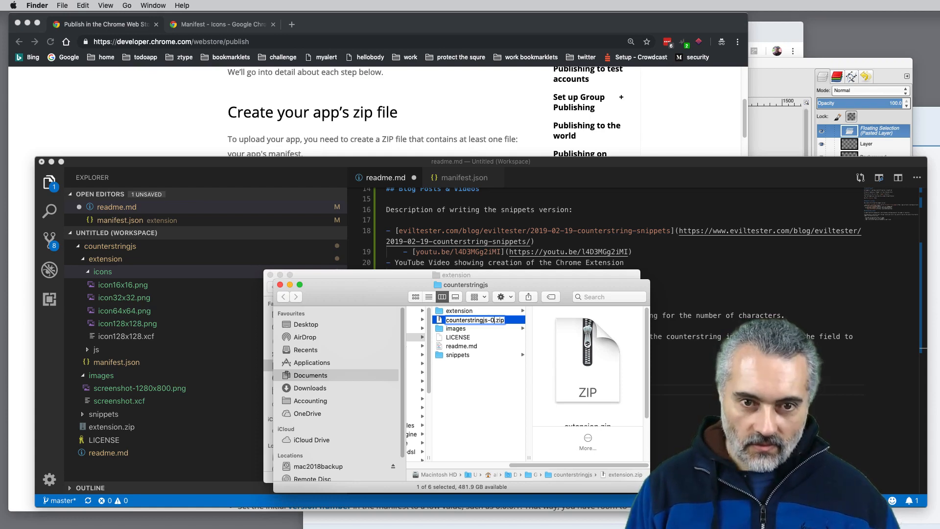
{"action": "type", "text": "-1"}
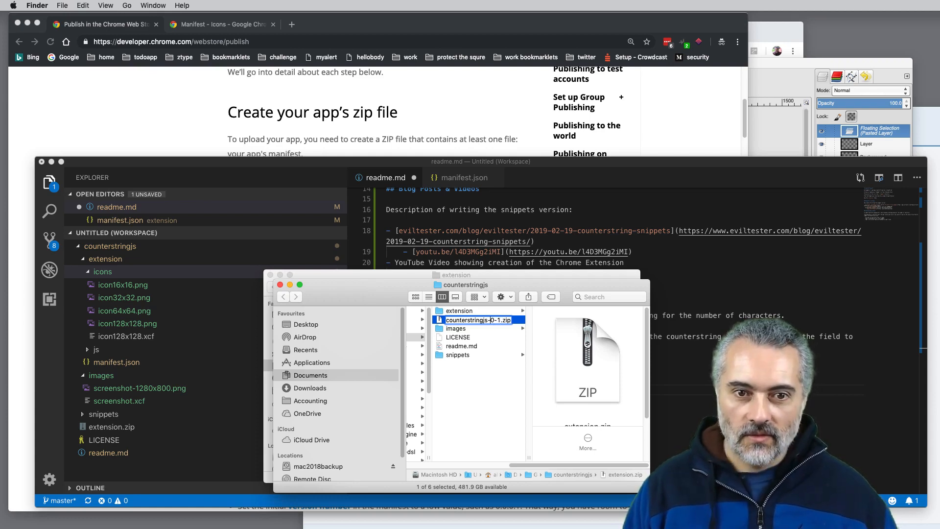
{"action": "key", "text": "Left"}
{"action": "key", "text": "Left"}
{"action": "key", "text": "Left"}
{"action": "type", "text": "v"}
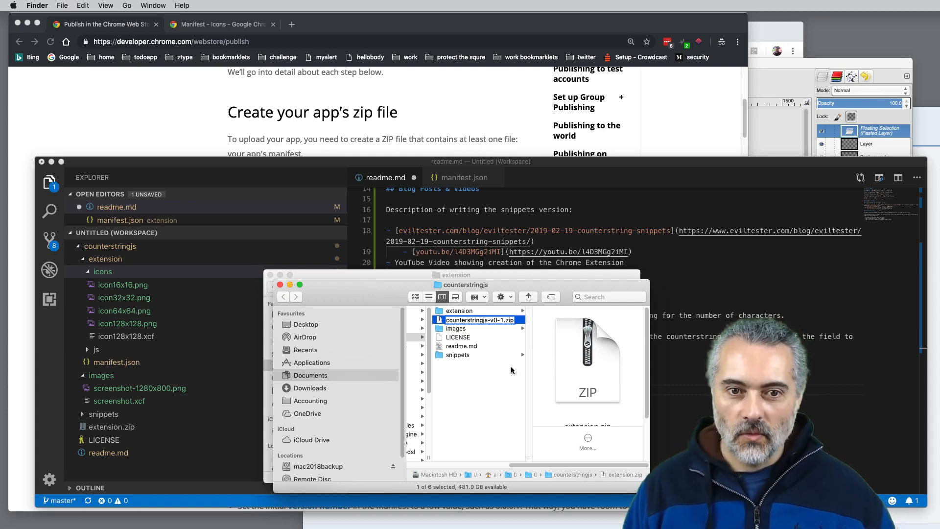
{"action": "key", "text": "Return"}
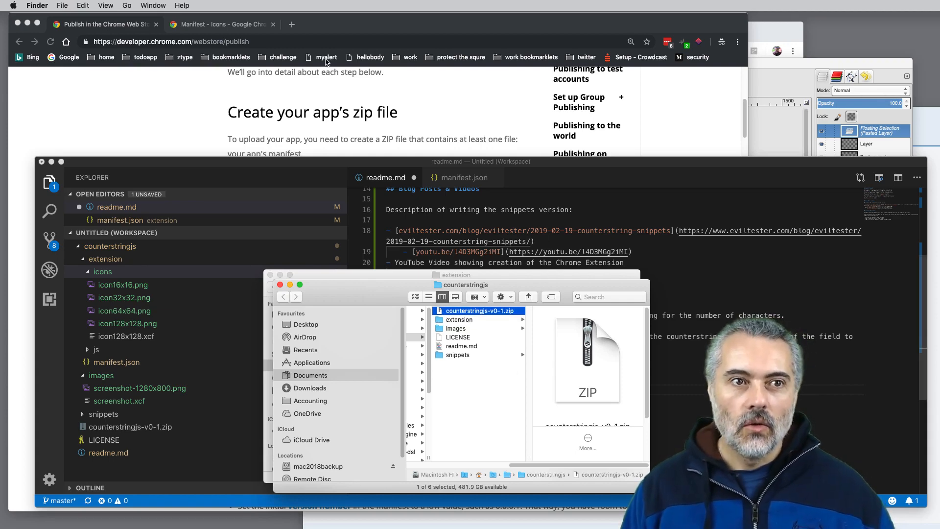
- Review the publishing guide's sections on the developer account, app upload, payment system, store content and signup fee
{"action": "left_click", "coordinate": [185, 98]}
{"action": "scroll", "coordinate": [413, 174], "scroll_direction": "down", "scroll_amount": 10}
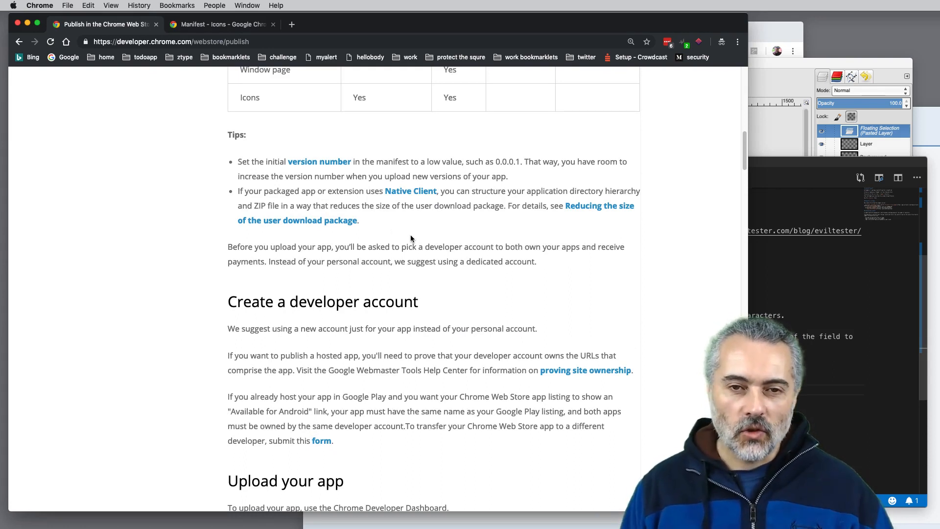
{"action": "scroll", "coordinate": [418, 248], "scroll_direction": "down", "scroll_amount": 5}
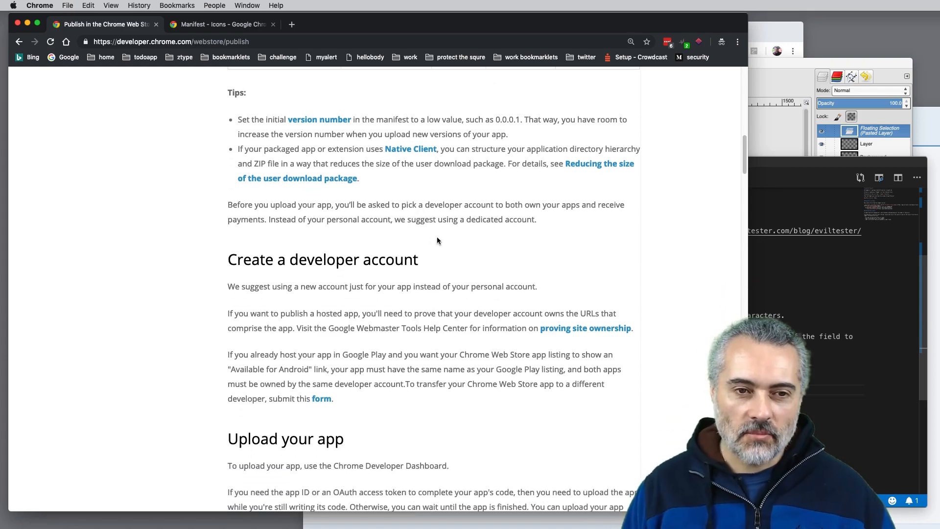
{"action": "scroll", "coordinate": [439, 236], "scroll_direction": "down", "scroll_amount": 15}
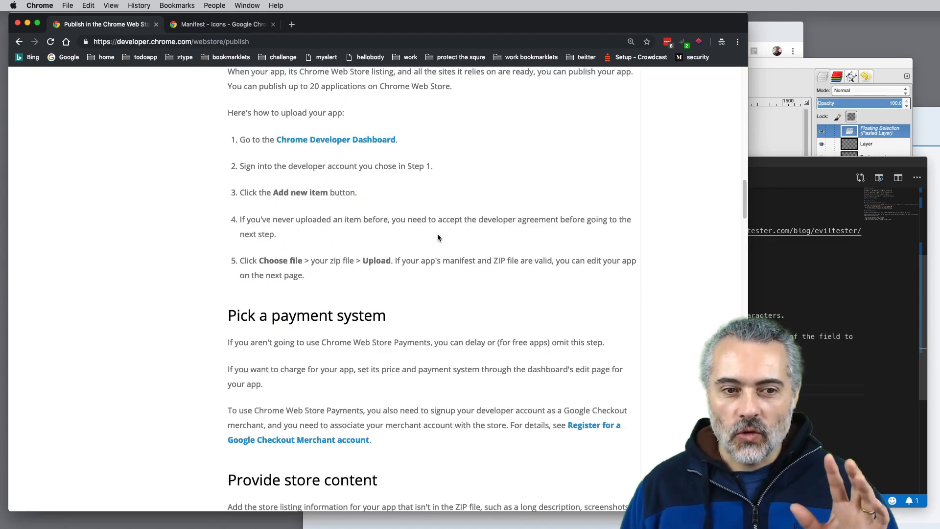
{"action": "scroll", "coordinate": [438, 236], "scroll_direction": "down", "scroll_amount": 8}
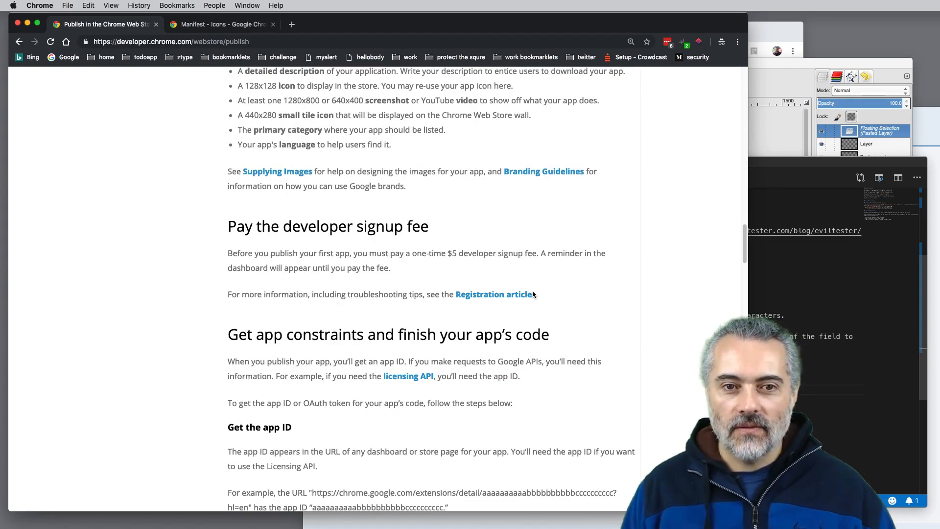
{"action": "left_click_drag", "start_coordinate": [470, 280], "coordinate": [338, 255]}
{"action": "left_click", "coordinate": [396, 263]}
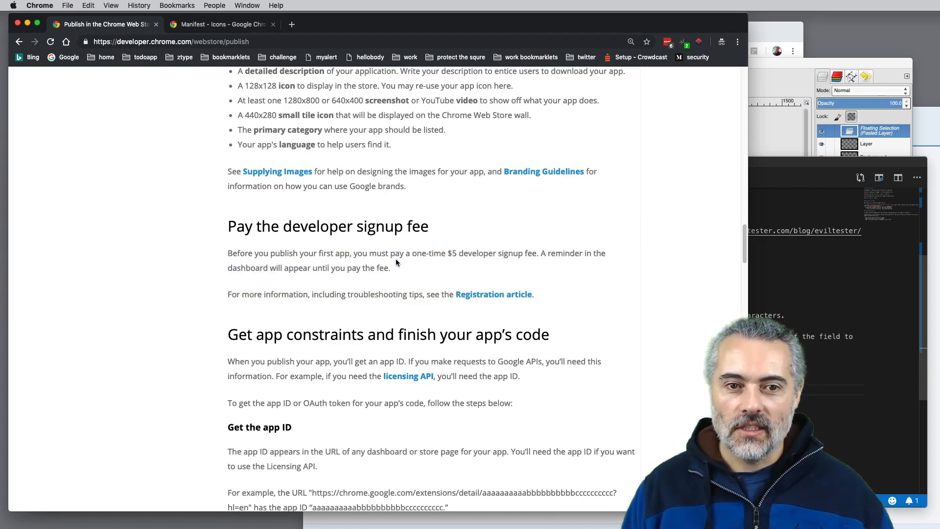
{"action": "scroll", "coordinate": [387, 289], "scroll_direction": "up", "scroll_amount": 6}
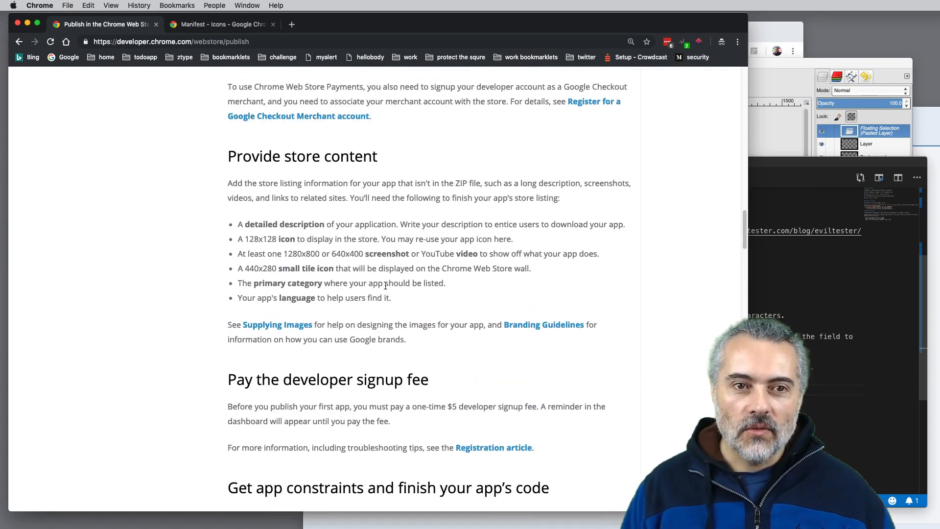
- Open the Chrome Developer Dashboard from the guide's upload instructions and sign in with the developer account's e-mail
{"action": "scroll", "coordinate": [386, 286], "scroll_direction": "up", "scroll_amount": 10}
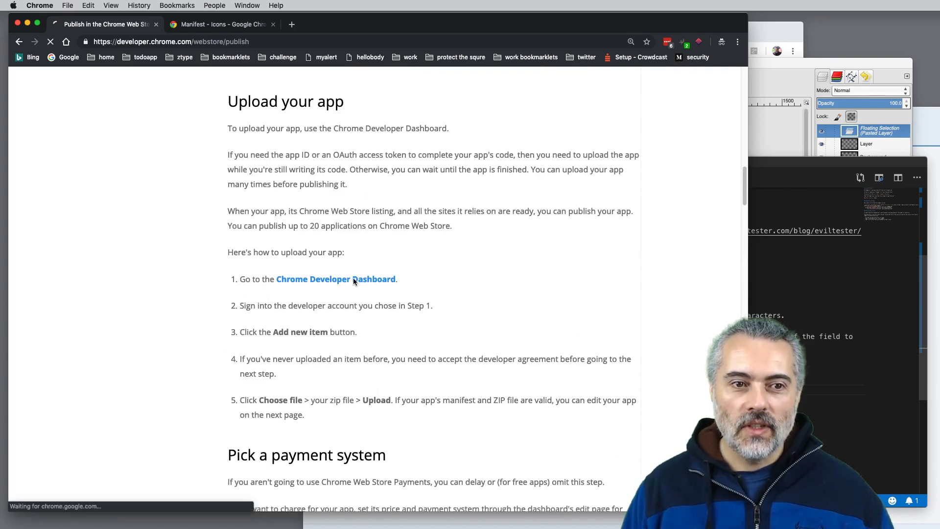
{"action": "left_click", "coordinate": [354, 280]}
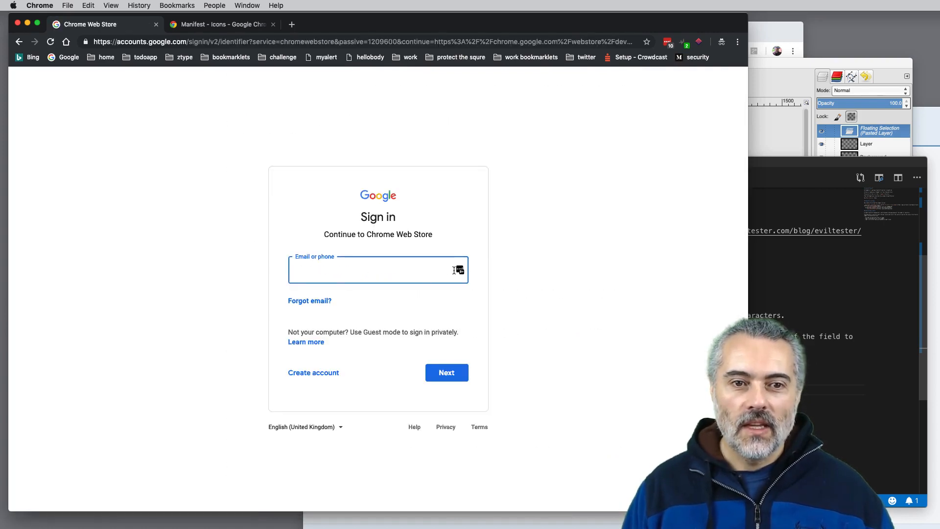
{"action": "left_click", "coordinate": [460, 272]}
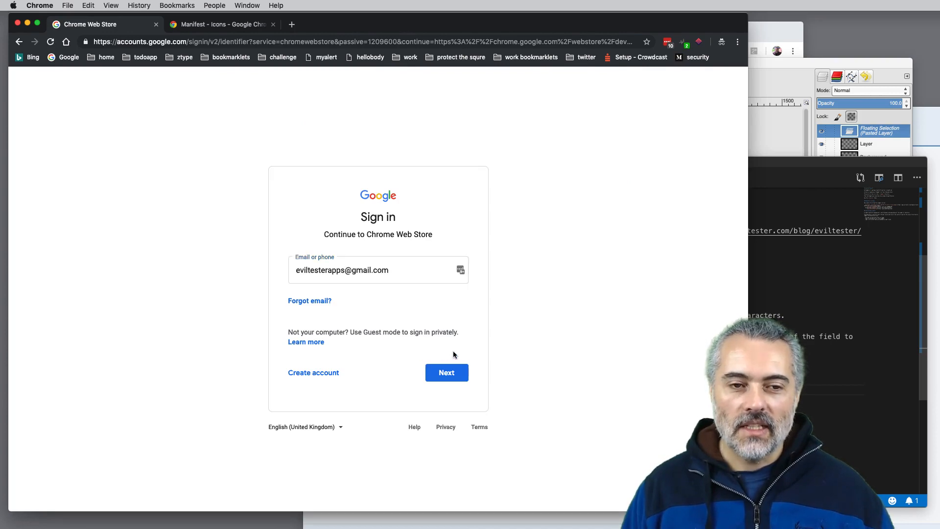
{"action": "left_click", "coordinate": [439, 374]}
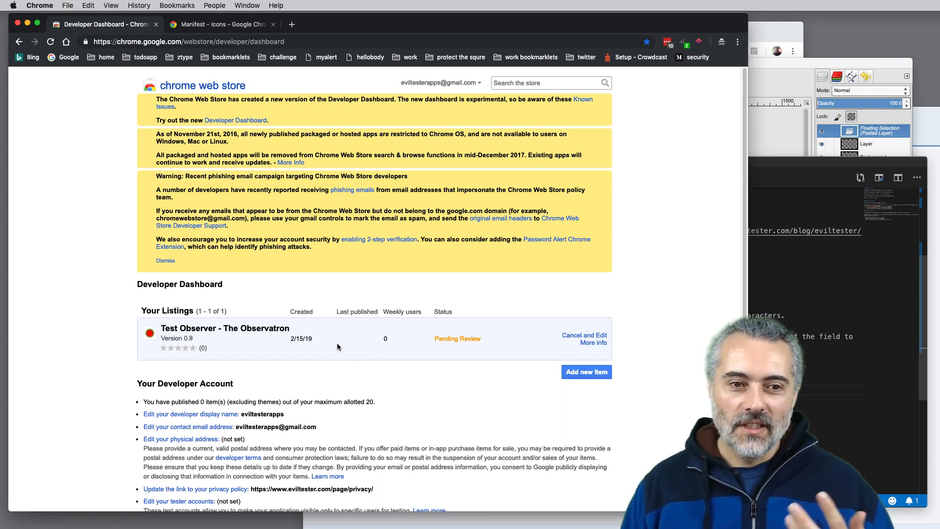
- Add a new item to the developer dashboard by uploading counterstringjs-v0-1.zip from the counterstringjs folder
{"action": "left_click", "coordinate": [579, 373]}
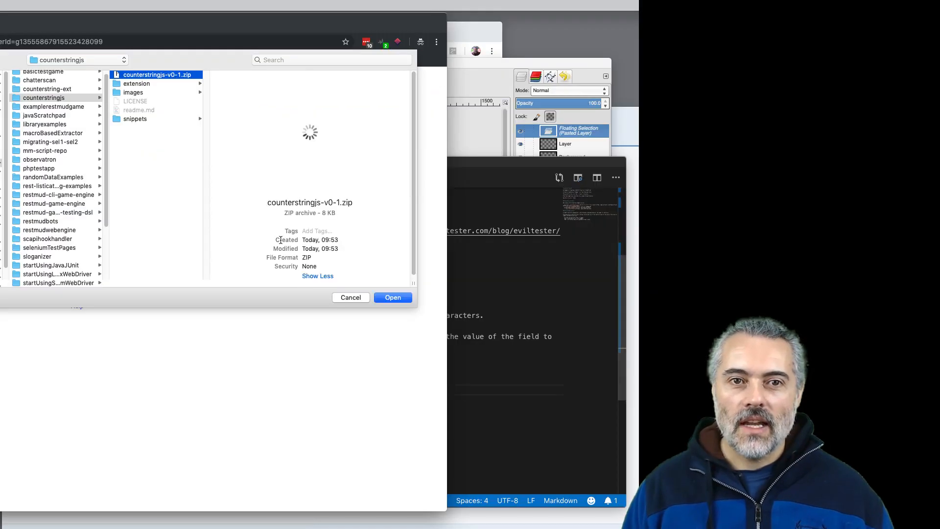
{"action": "left_click", "coordinate": [391, 297]}
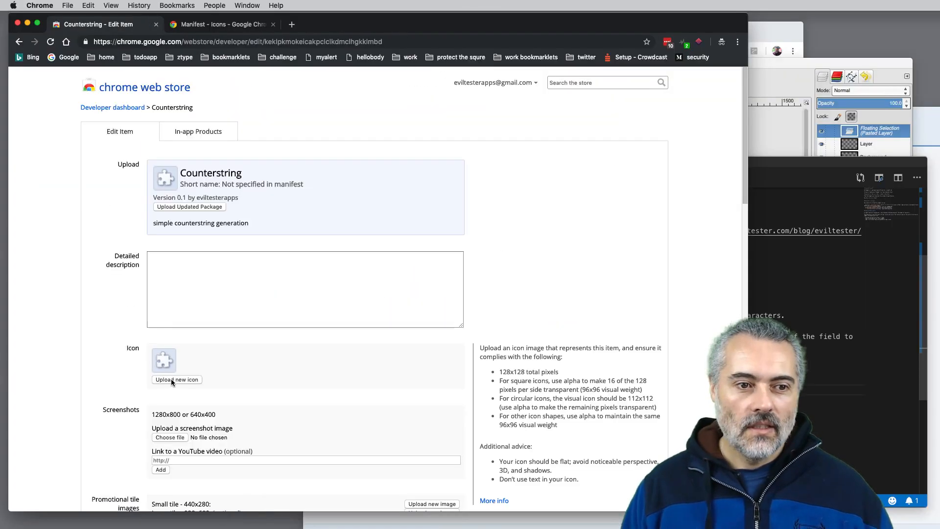
- Upload icon128x128.png from the extension's icons folder as the Counterstring store icon
{"action": "left_click", "coordinate": [174, 380]}
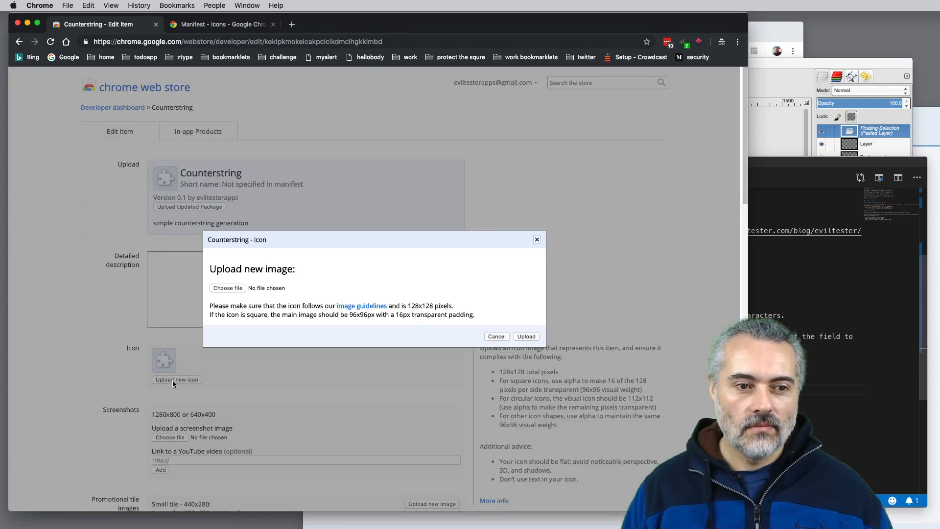
{"action": "left_click", "coordinate": [226, 288]}
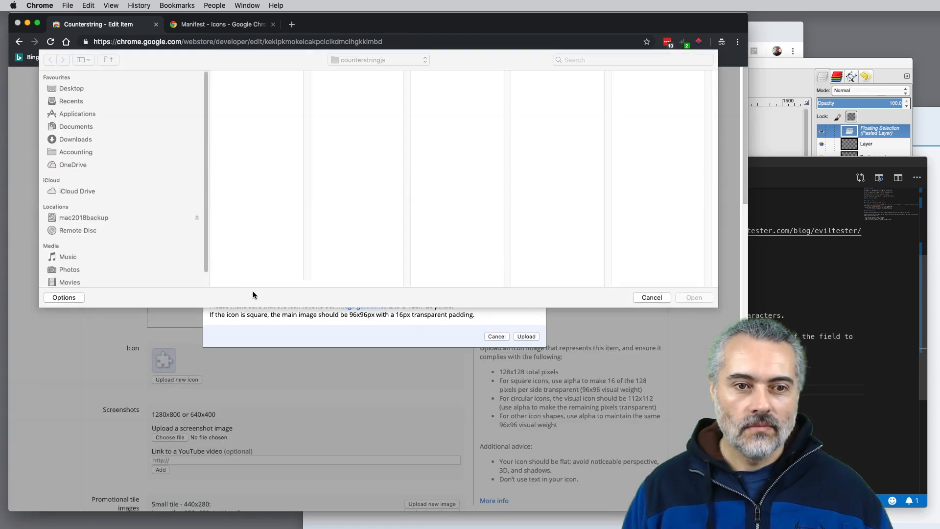
{"action": "left_click", "coordinate": [335, 77]}
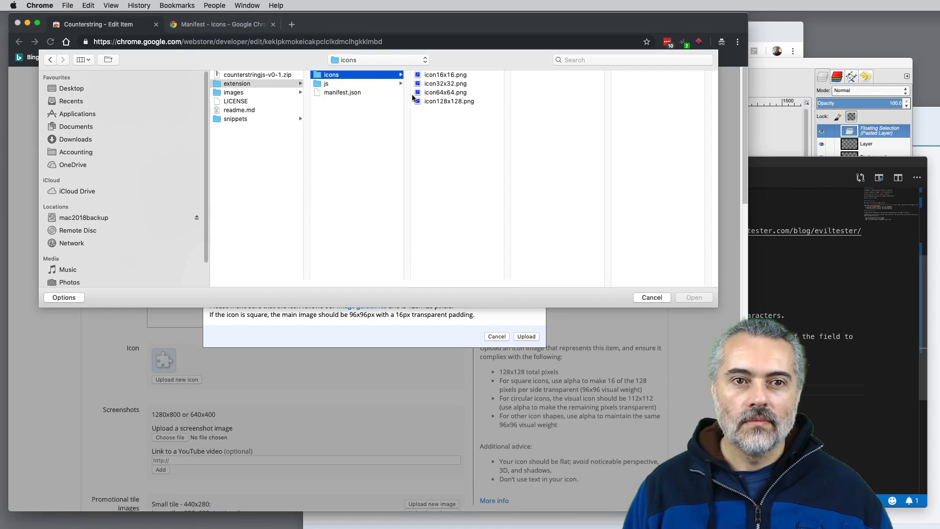
{"action": "left_click", "coordinate": [445, 102]}
{"action": "left_click", "coordinate": [690, 298]}
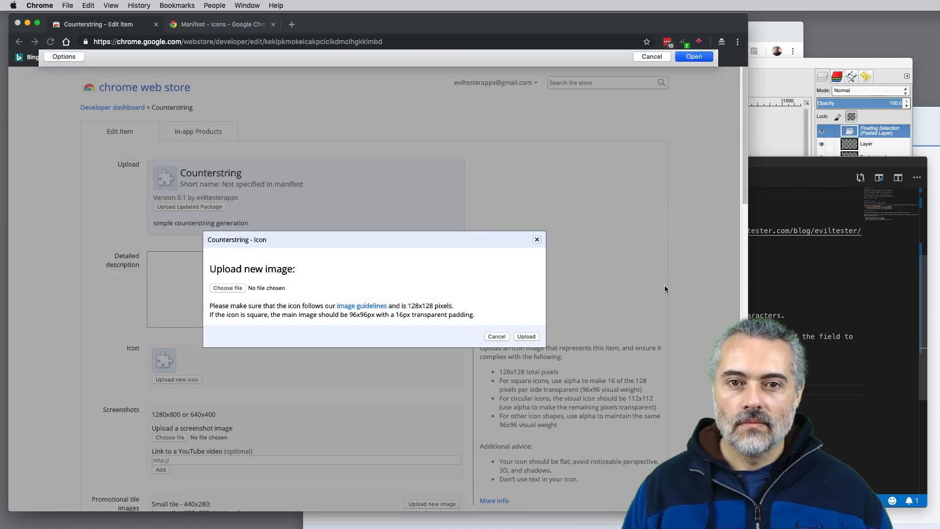
{"action": "key", "text": "Return"}
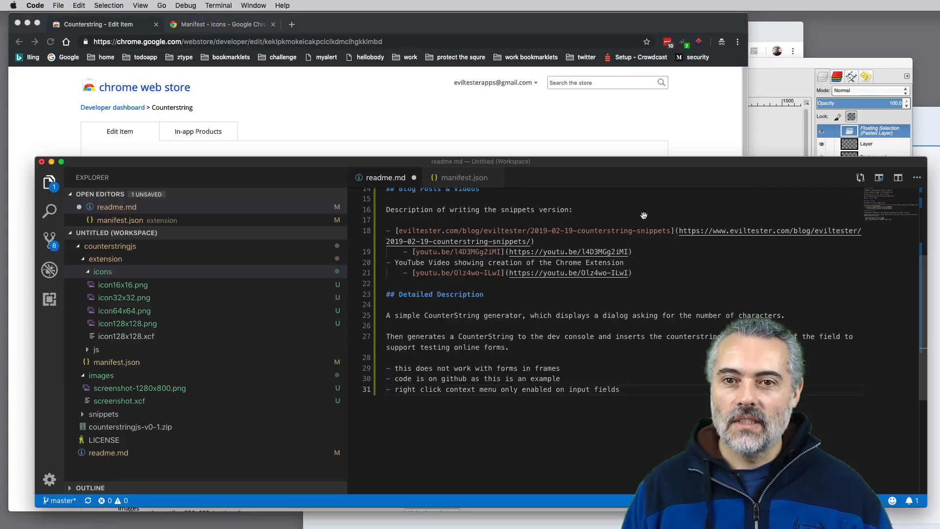
- Copy the text under Detailed Description in readme.md into the store listing's detailed description
{"action": "left_click", "coordinate": [765, 164]}
{"action": "left_click_drag", "start_coordinate": [630, 390], "coordinate": [387, 316]}
{"action": "key", "text": "super+c"}
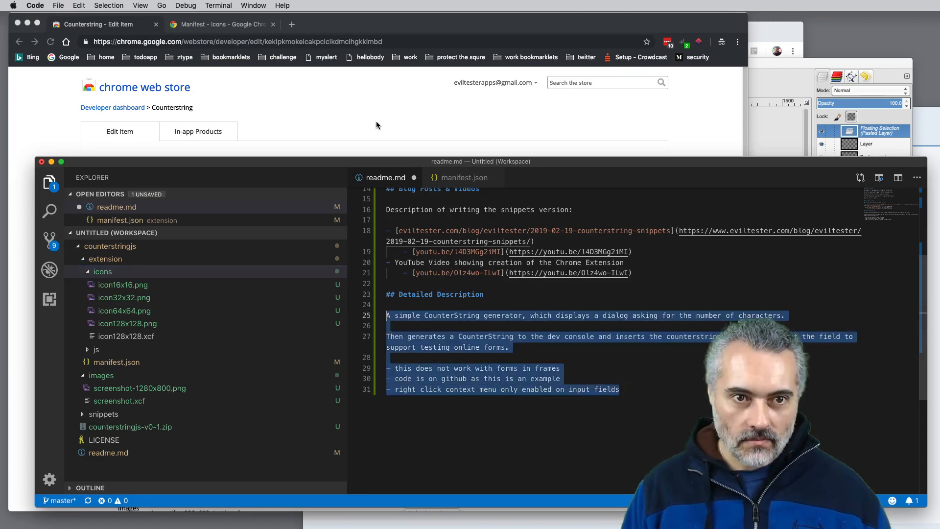
{"action": "left_click", "coordinate": [378, 126]}
{"action": "left_click", "coordinate": [211, 265]}
{"action": "key", "text": "super+v"}
- Upload screenshot-1280x800.png from the images folder as the listing's screenshot
{"action": "scroll", "coordinate": [296, 306], "scroll_direction": "down", "scroll_amount": 3}
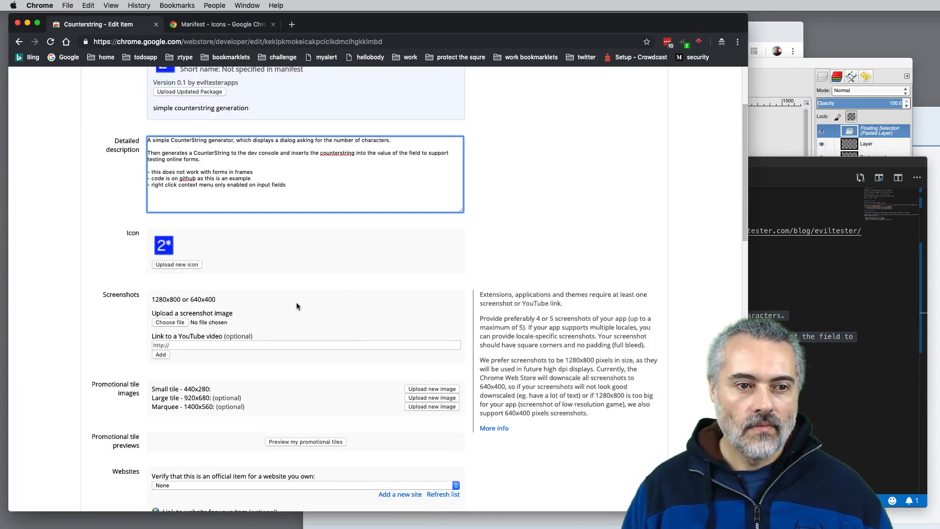
{"action": "left_click", "coordinate": [175, 325]}
{"action": "double_click", "coordinate": [298, 161]}
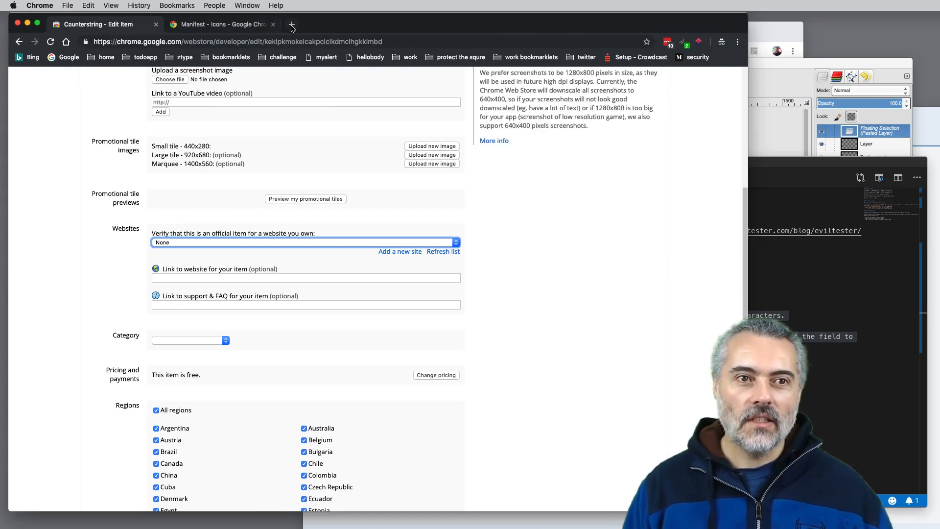
{"action": "left_click", "coordinate": [292, 24]}
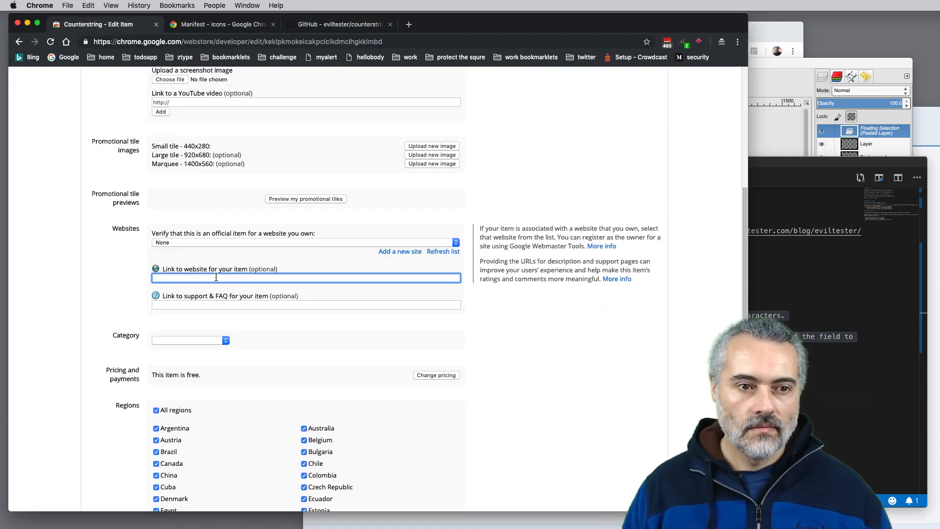
{"action": "key", "text": "super+v"}
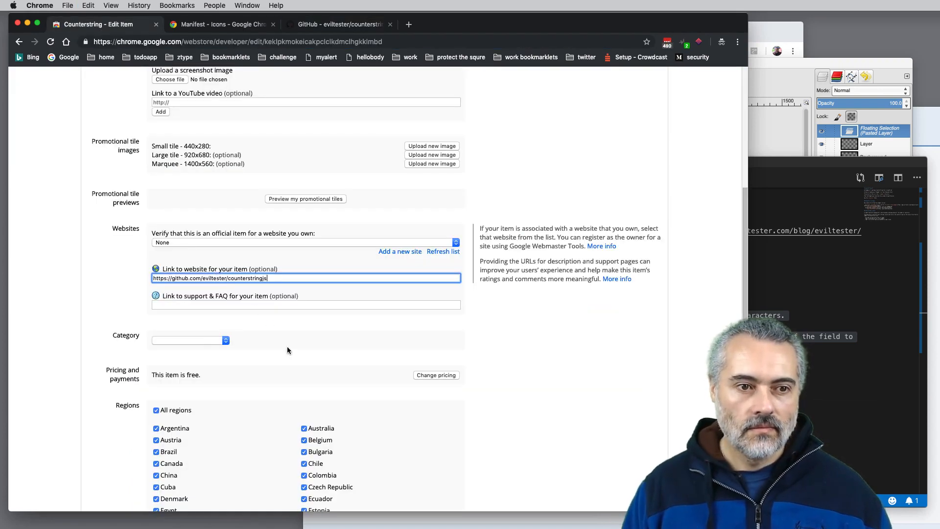
{"action": "left_click", "coordinate": [199, 339]}
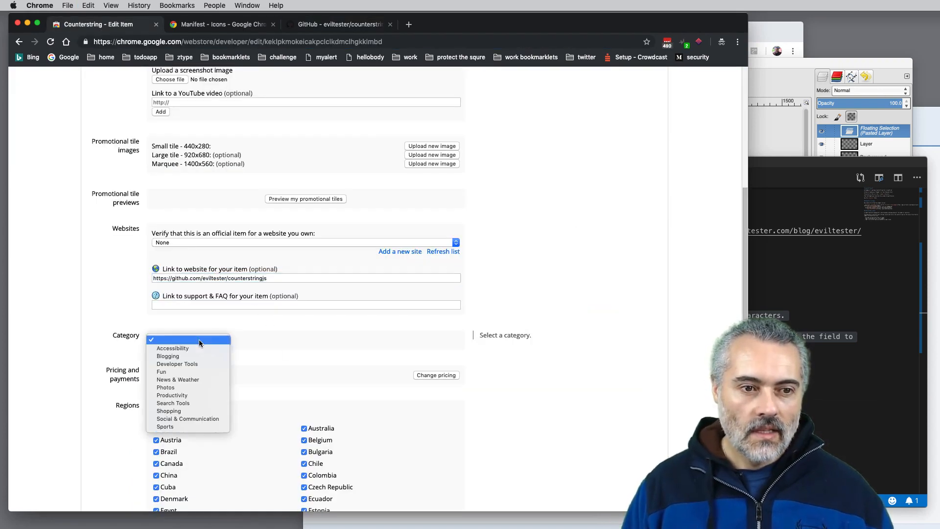
{"action": "left_click", "coordinate": [196, 365]}
{"action": "scroll", "coordinate": [290, 351], "scroll_direction": "down", "scroll_amount": 1}
- Set the listing's language to English (United Kingdom)
{"action": "scroll", "coordinate": [290, 351], "scroll_direction": "down", "scroll_amount": 15}
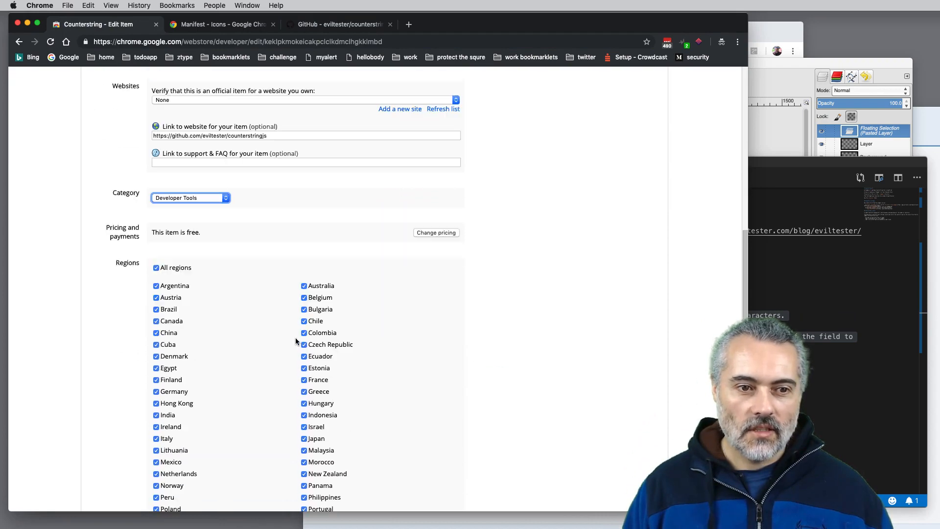
{"action": "scroll", "coordinate": [327, 336], "scroll_direction": "up", "scroll_amount": 1}
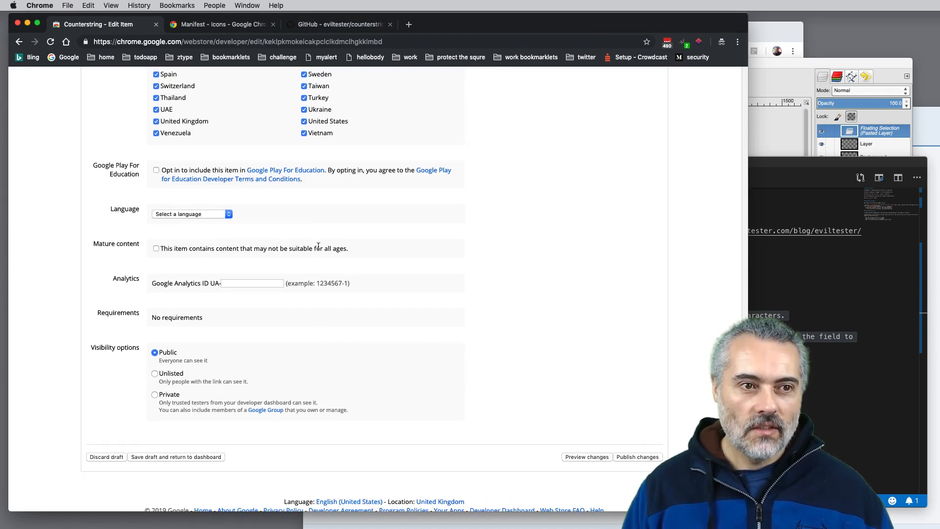
{"action": "left_click", "coordinate": [211, 216]}
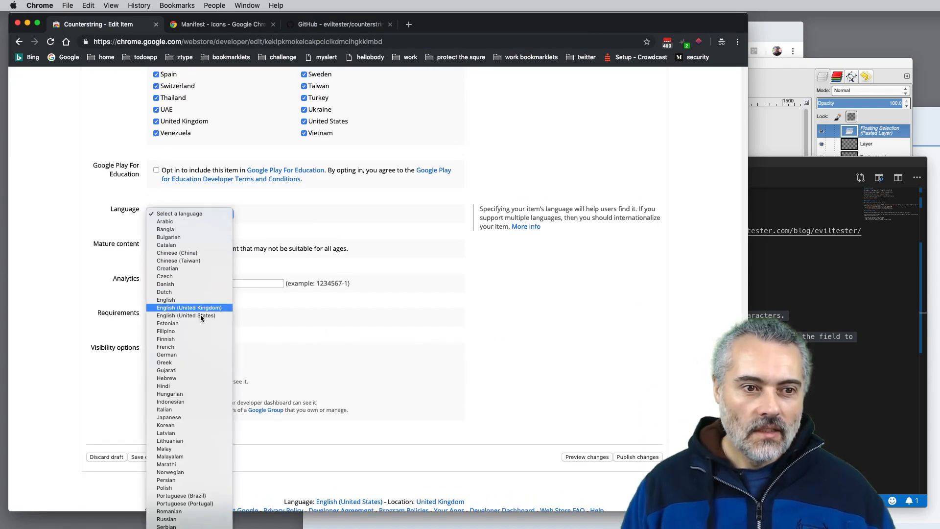
{"action": "left_click", "coordinate": [318, 307]}
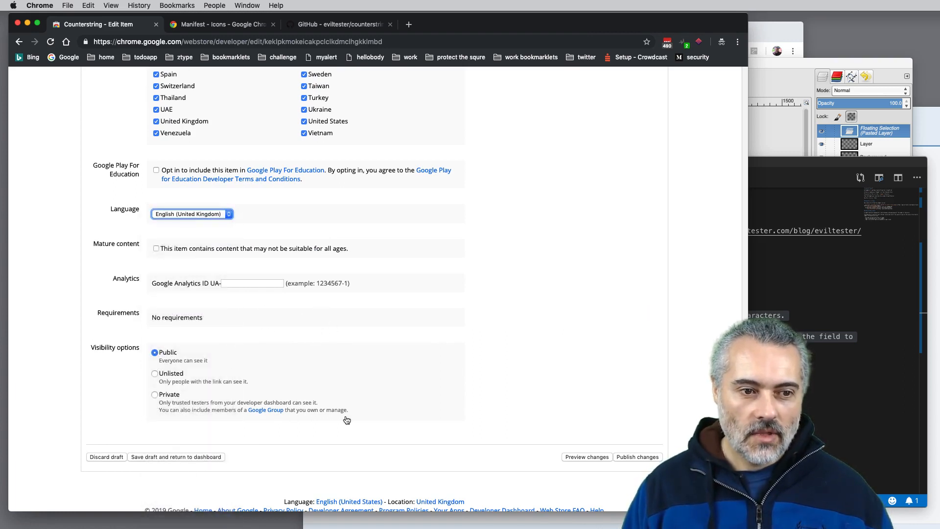
- Publish the Counterstring item to the Chrome Web Store and confirm the publication
{"action": "left_click", "coordinate": [644, 459]}
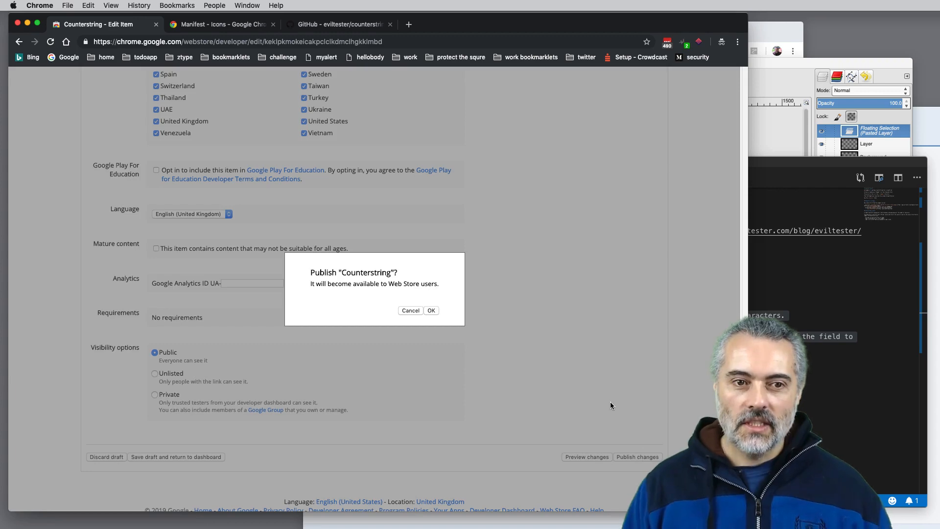
{"action": "left_click", "coordinate": [431, 311]}
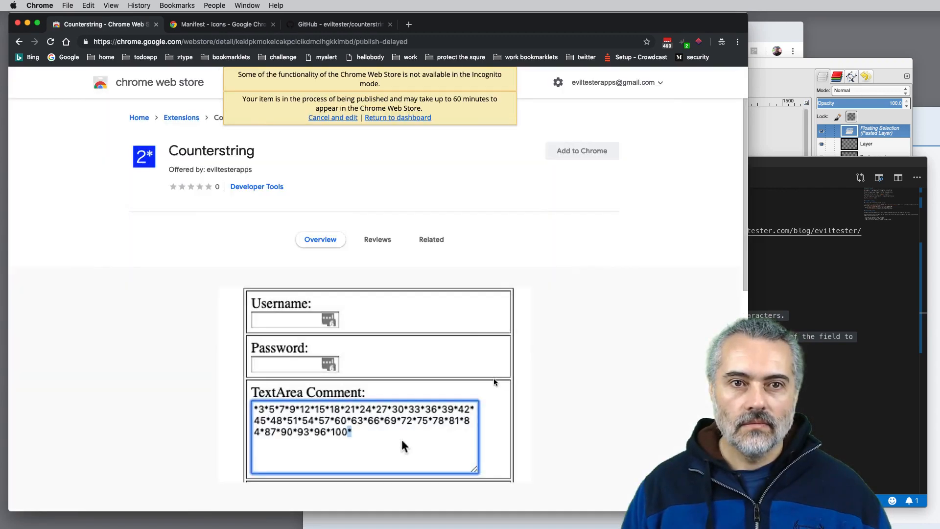
- Review the Counterstring store page's screenshot, overview text and additional information
{"action": "scroll", "coordinate": [494, 378], "scroll_direction": "down", "scroll_amount": 5}
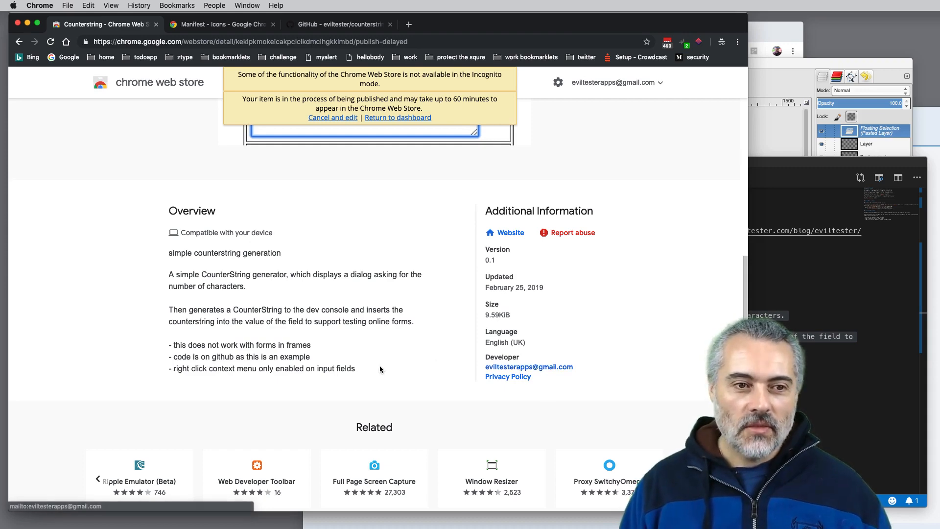
{"action": "scroll", "coordinate": [381, 359], "scroll_direction": "up", "scroll_amount": 5}
{"action": "scroll", "coordinate": [385, 362], "scroll_direction": "up", "scroll_amount": 3}
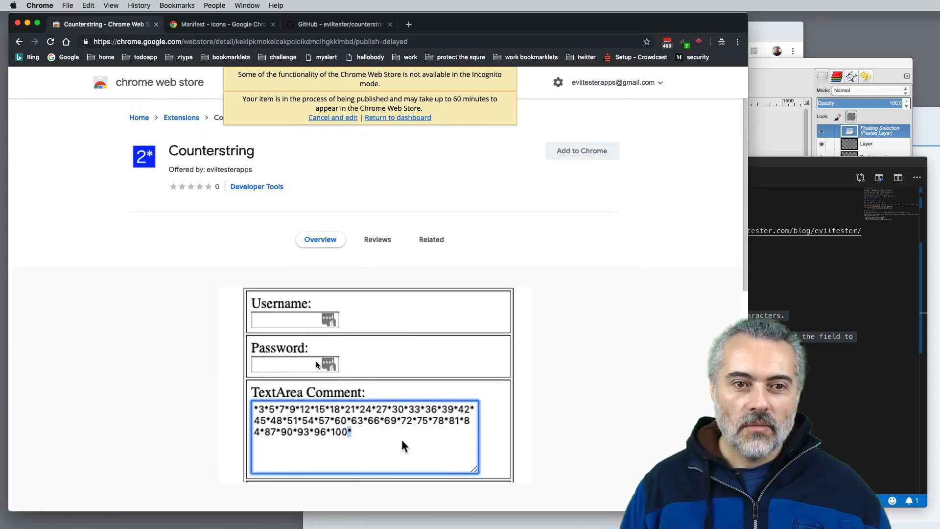
{"action": "scroll", "coordinate": [386, 318], "scroll_direction": "down", "scroll_amount": 3}
{"action": "scroll", "coordinate": [362, 381], "scroll_direction": "up", "scroll_amount": 3}
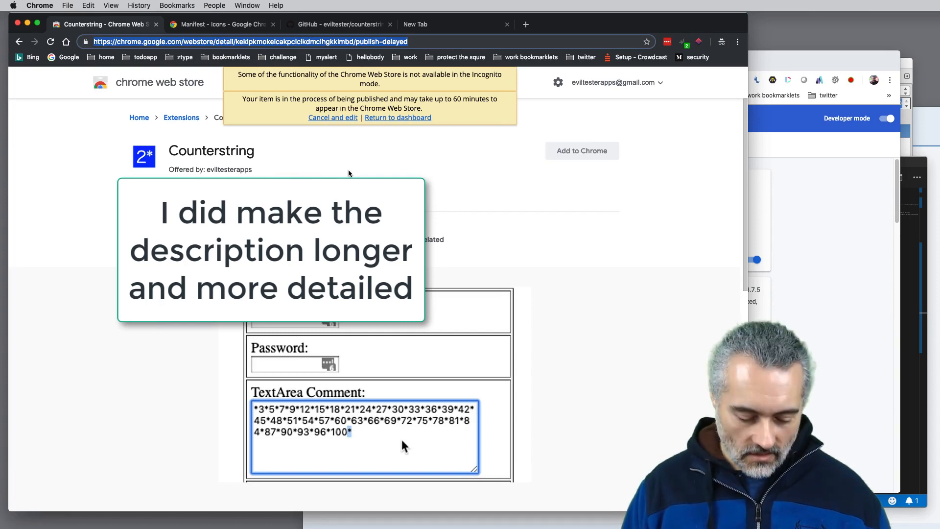
- Return to the developer dashboard and check the publishing status of the Counterstring and Test Observer listings
{"action": "key", "text": "super+grave"}
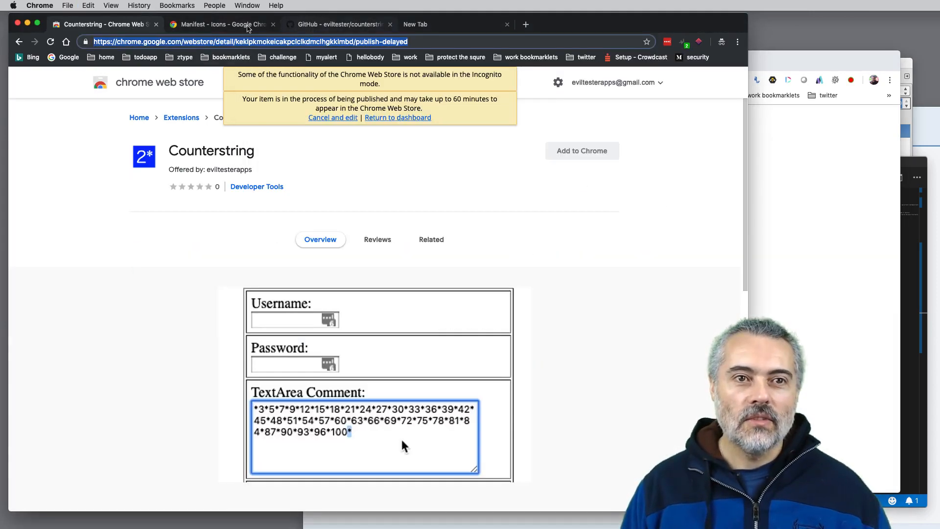
{"action": "left_click", "coordinate": [424, 118]}
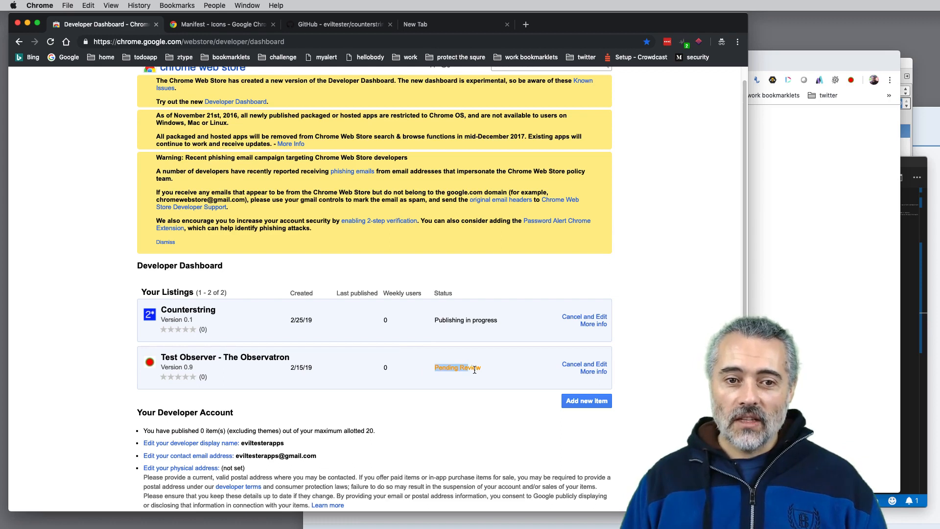
{"action": "left_click_drag", "start_coordinate": [475, 370], "coordinate": [484, 369]}
{"action": "left_click", "coordinate": [493, 370]}
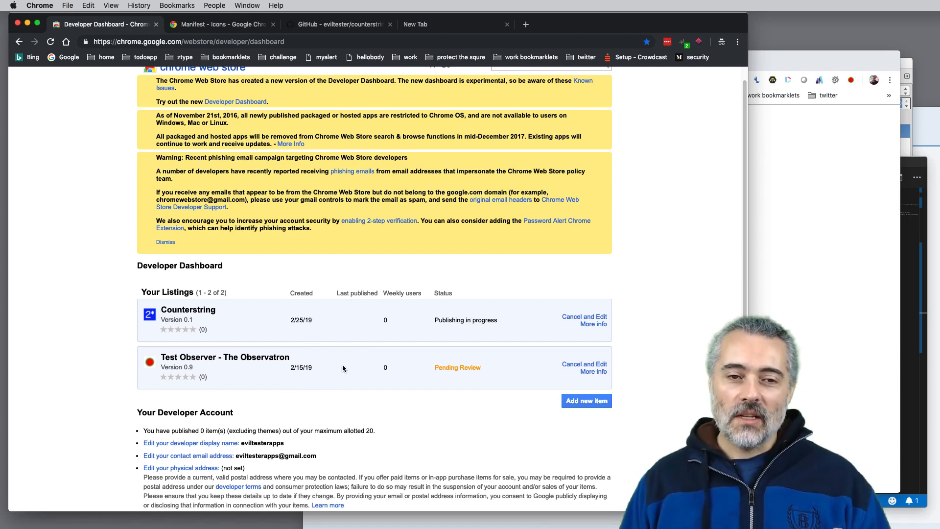
{"action": "scroll", "coordinate": [350, 348], "scroll_direction": "down", "scroll_amount": 1}
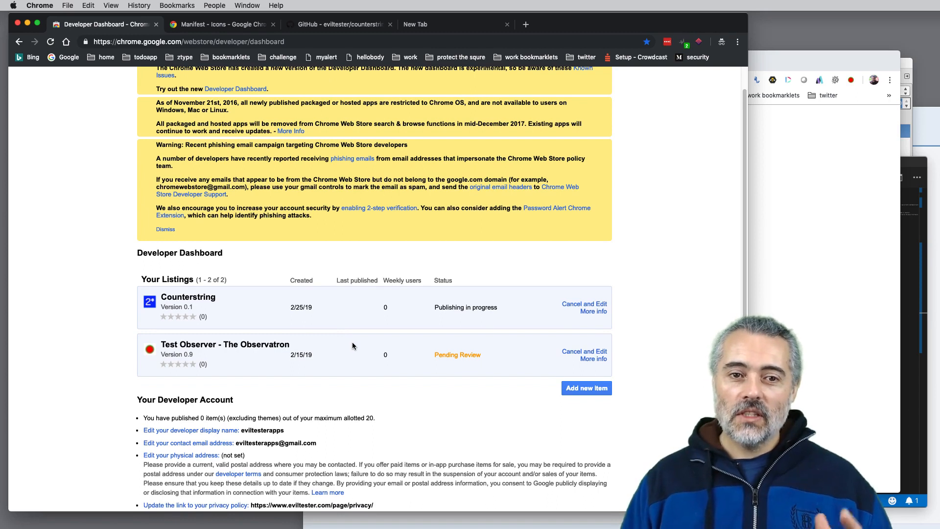